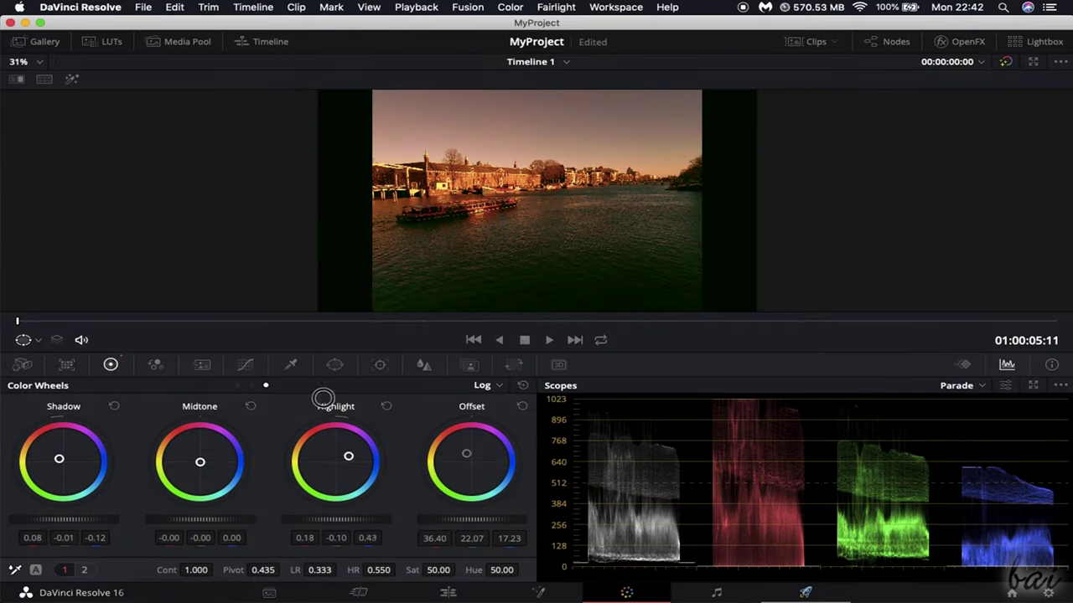
- Shift the Log Highlight color balance toward orange, to about 0.15 red, -0.02 green and -0.23 blue
drag(323, 398, 140, 414)
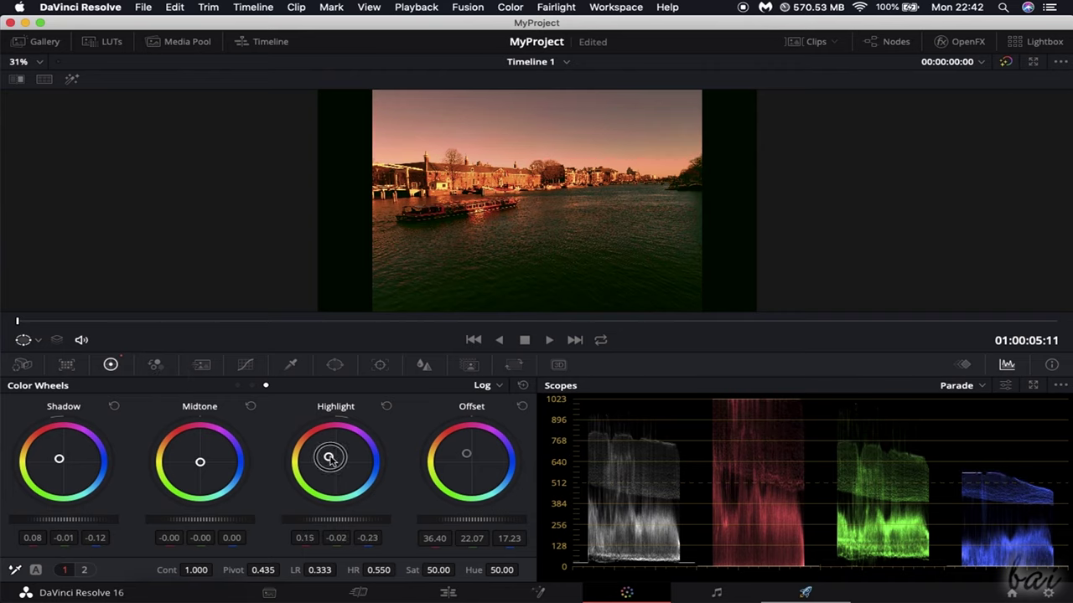
drag(248, 487, 199, 530)
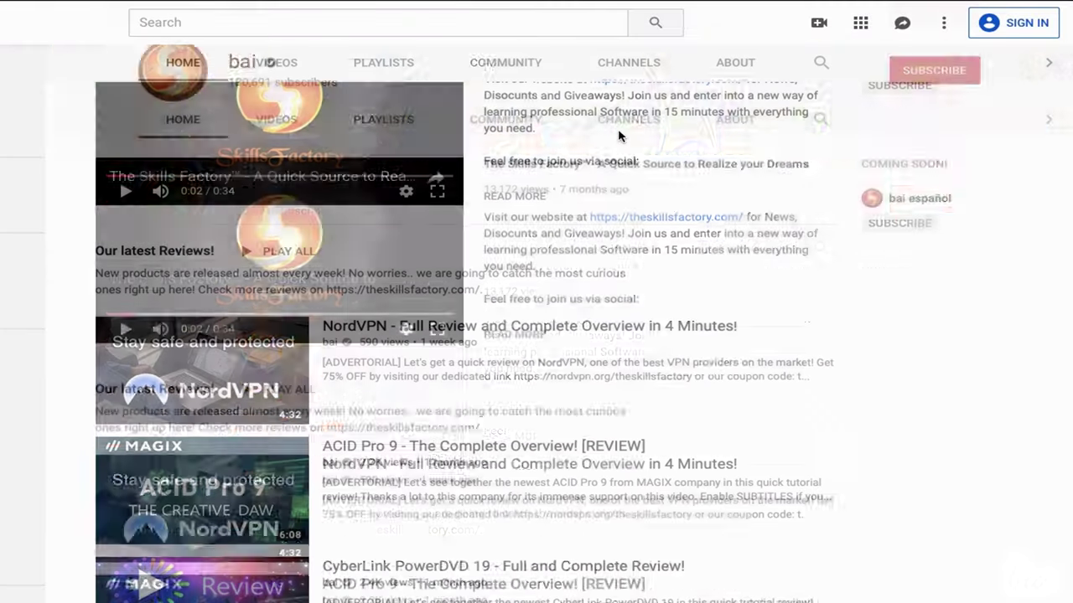
- Browse the bai YouTube channel and the discounts and news sections of The Skills Factory website
scroll(618, 136, down, 8)
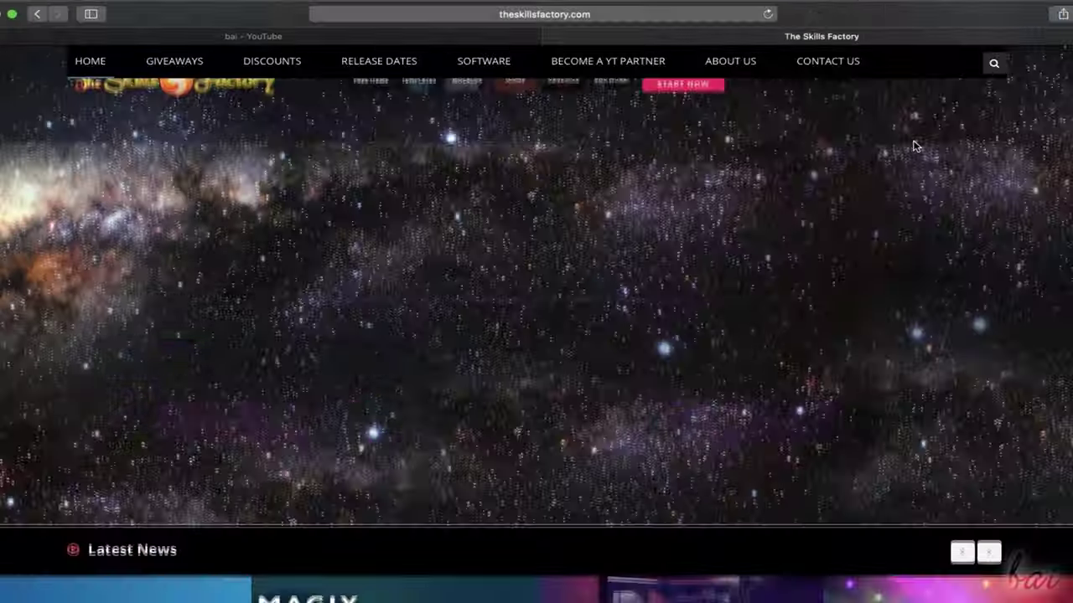
scroll(915, 147, down, 6)
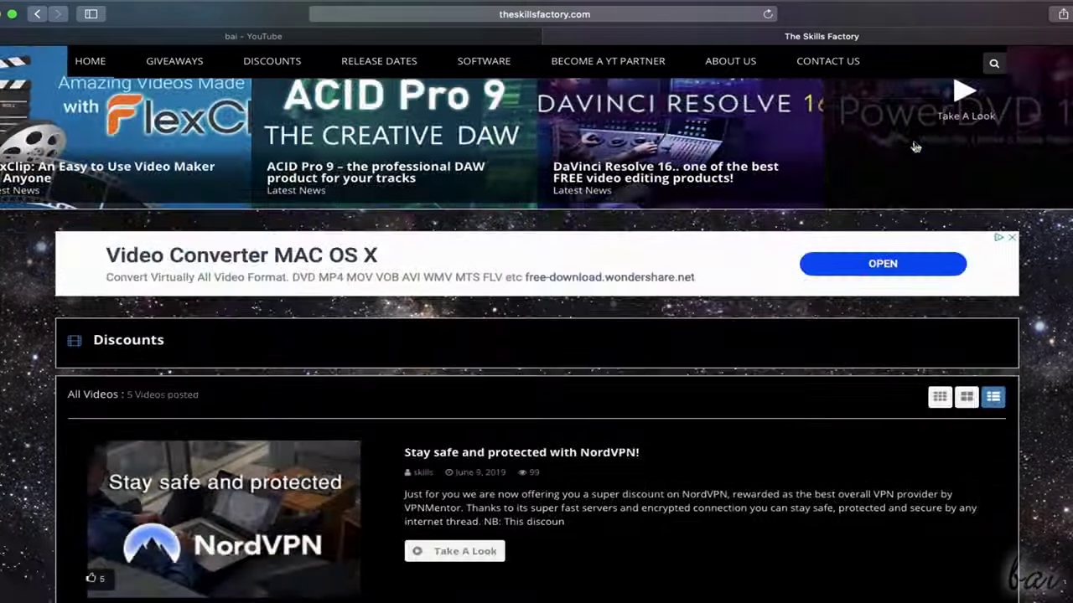
scroll(915, 147, down, 10)
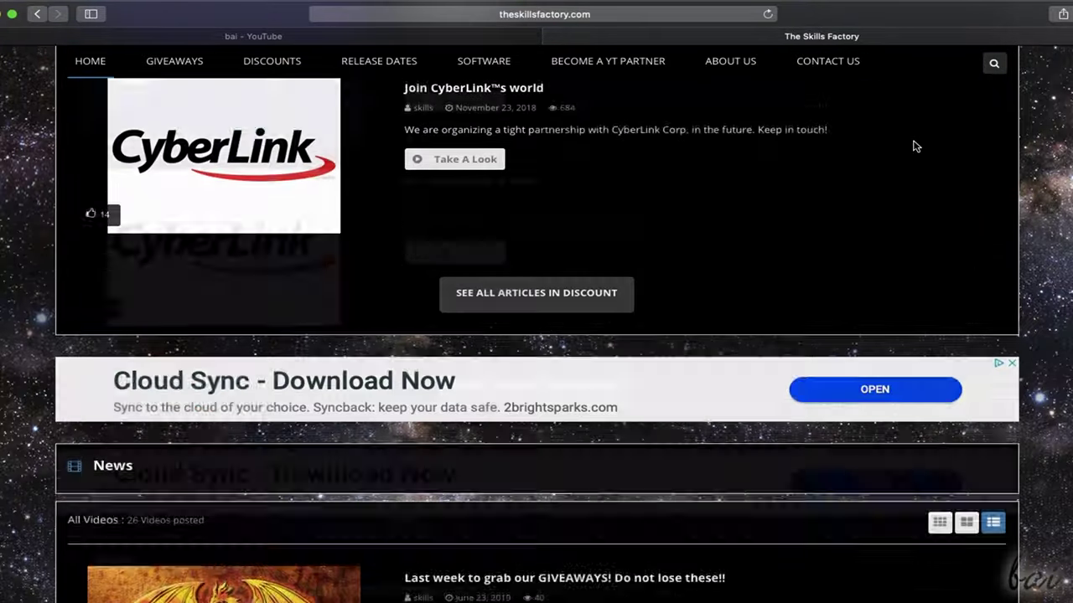
scroll(915, 146, down, 3)
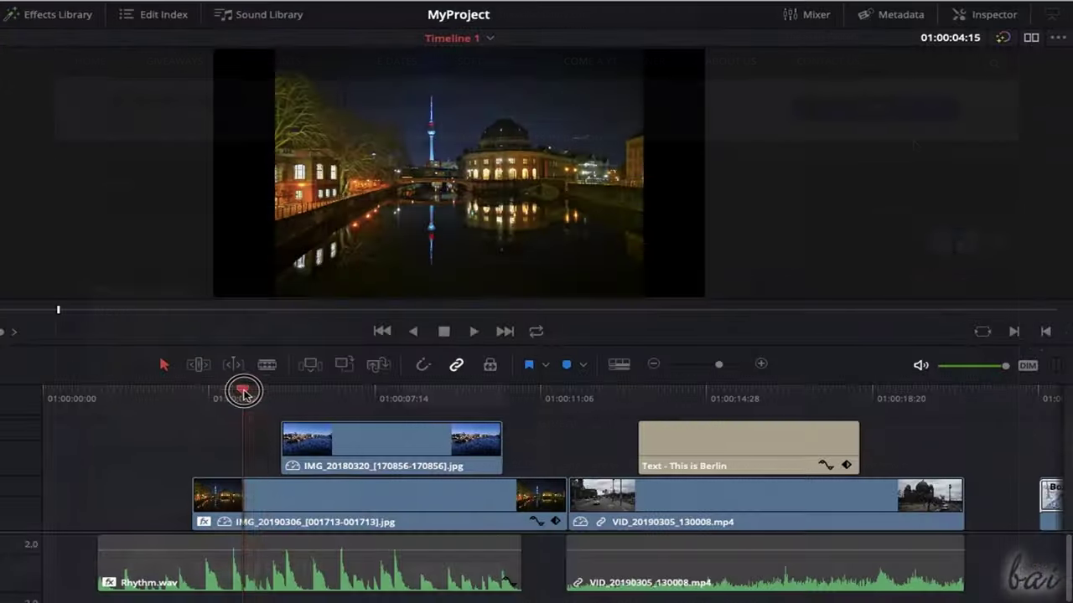
- Open the canal boat photo from Video 2 on the Color page and scrub its timeline to 01:00:12:26
drag(240, 390, 592, 401)
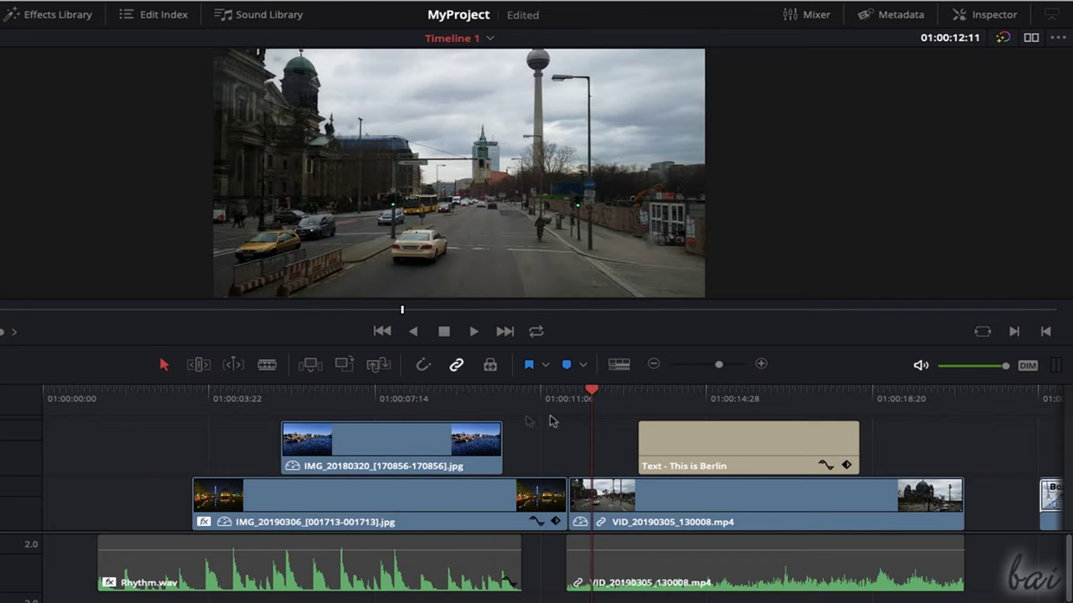
click(378, 400)
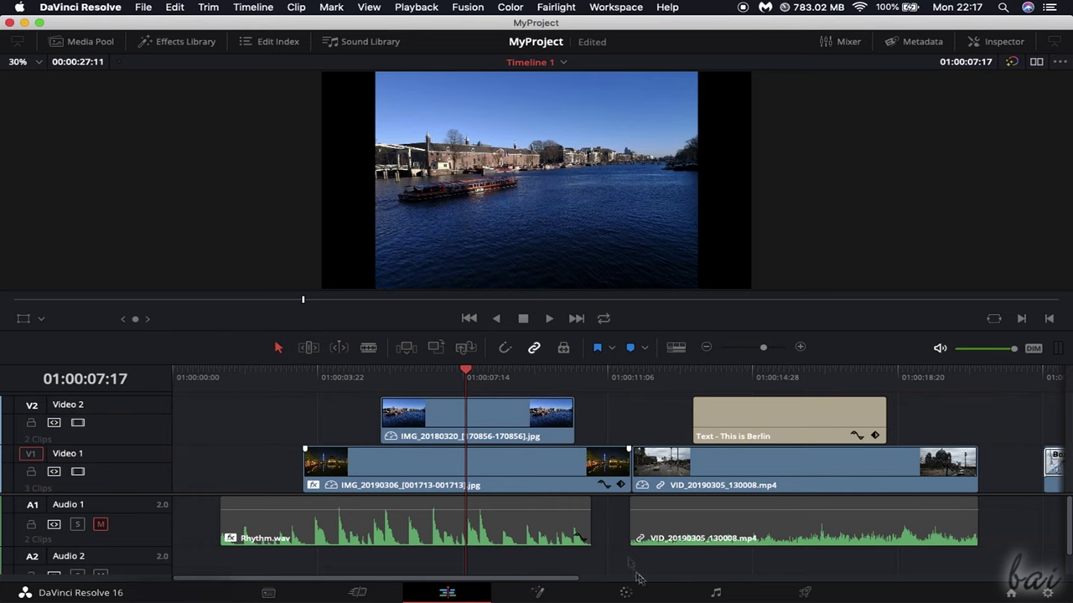
click(637, 593)
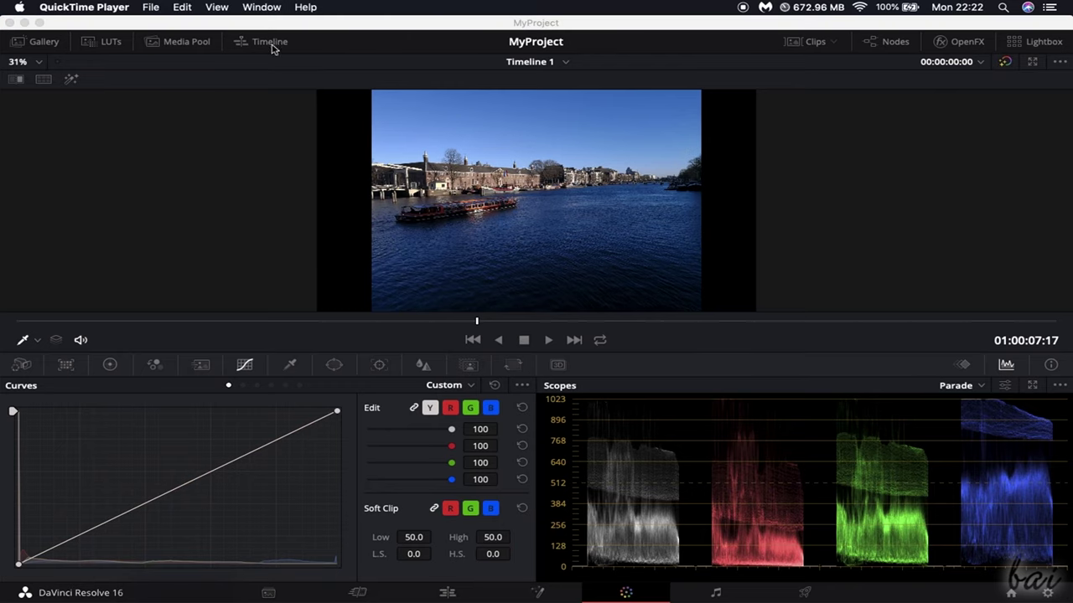
click(269, 44)
drag(235, 319, 515, 331)
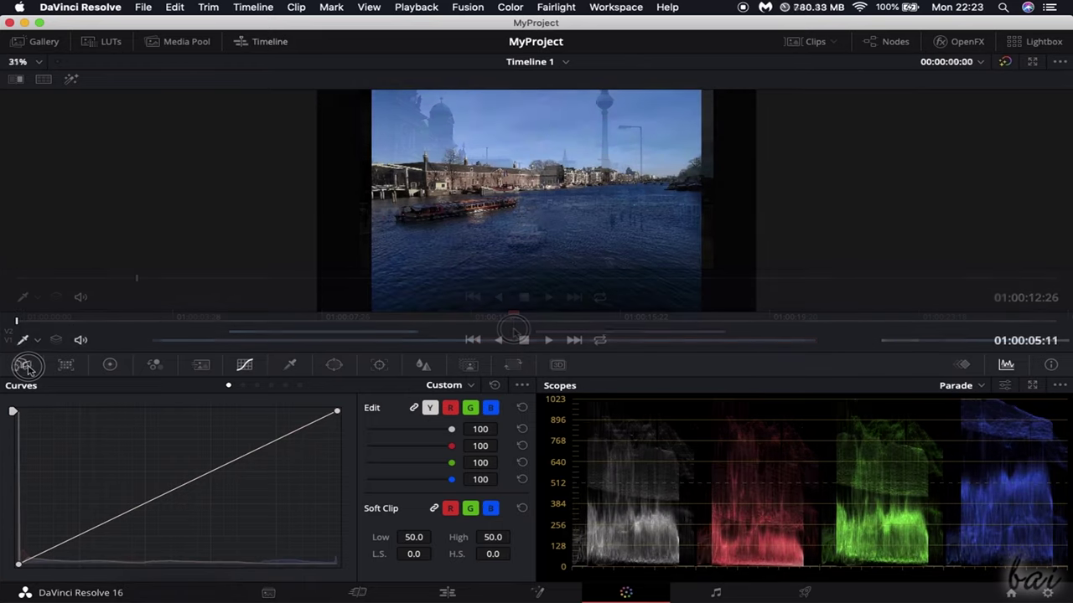
- Look through the grading palettes from Camera Raw, Color Match and Color Wheels to Motion Effects, Curves and the Qualifier
click(21, 364)
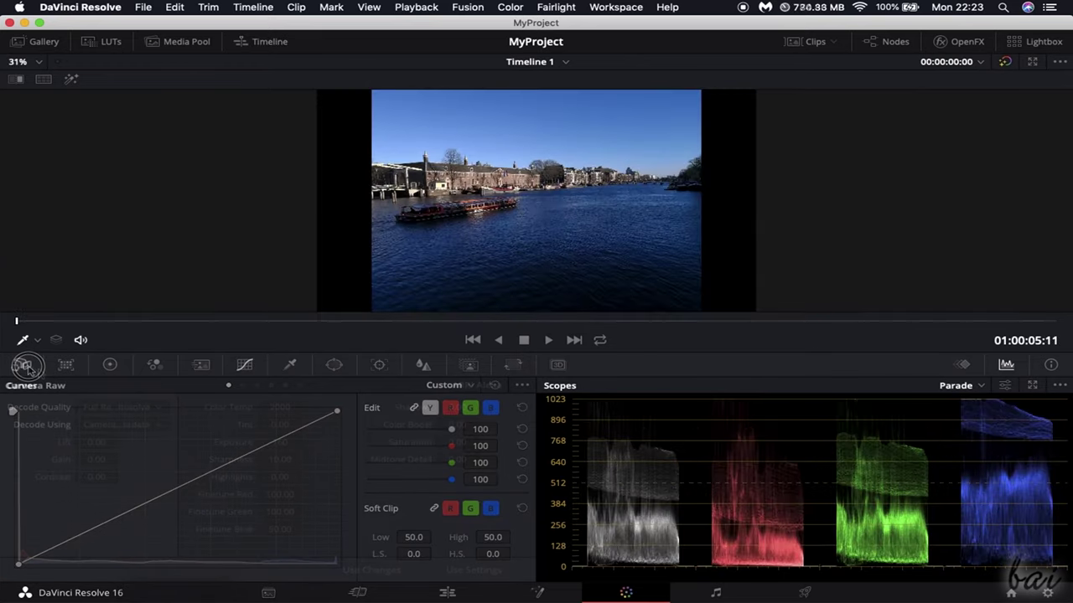
click(61, 368)
click(107, 366)
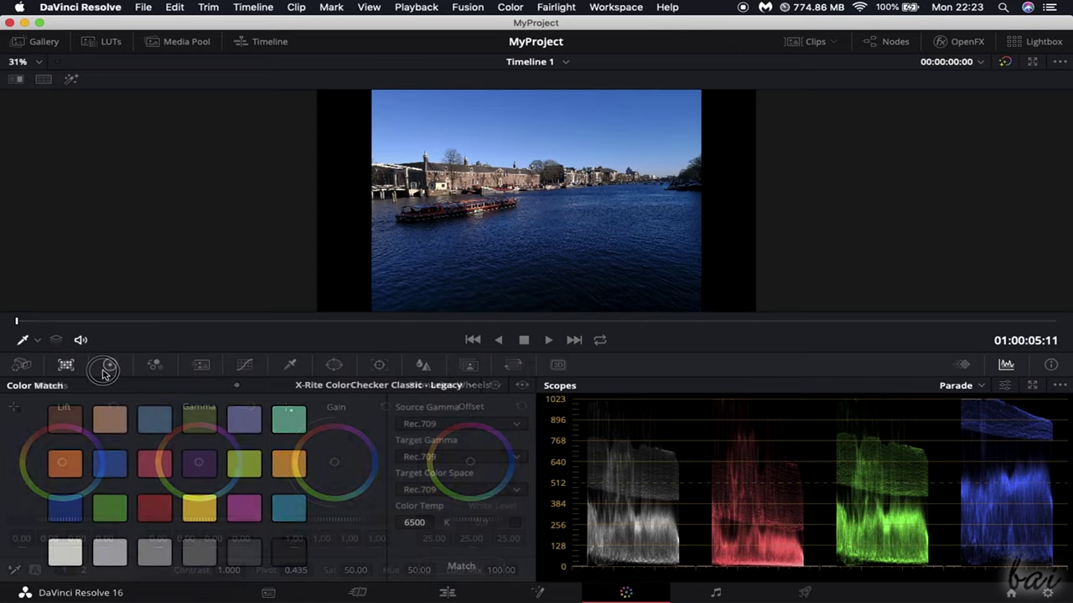
click(154, 366)
click(200, 366)
click(244, 366)
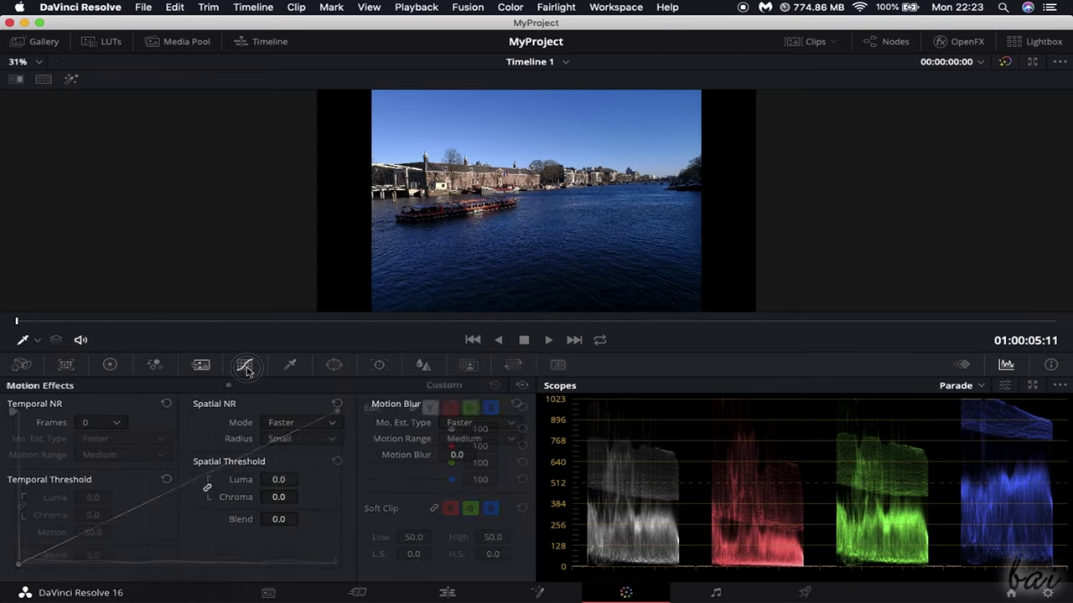
click(290, 366)
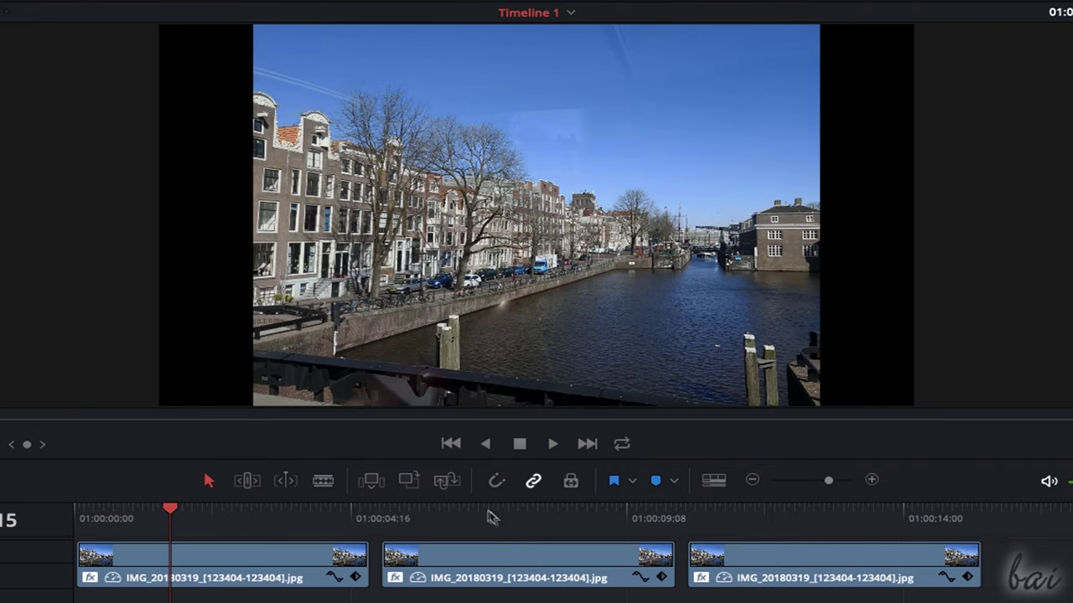
- Compare the color grades of the three canal house clips by moving the playhead between them on the timeline
click(491, 517)
click(318, 518)
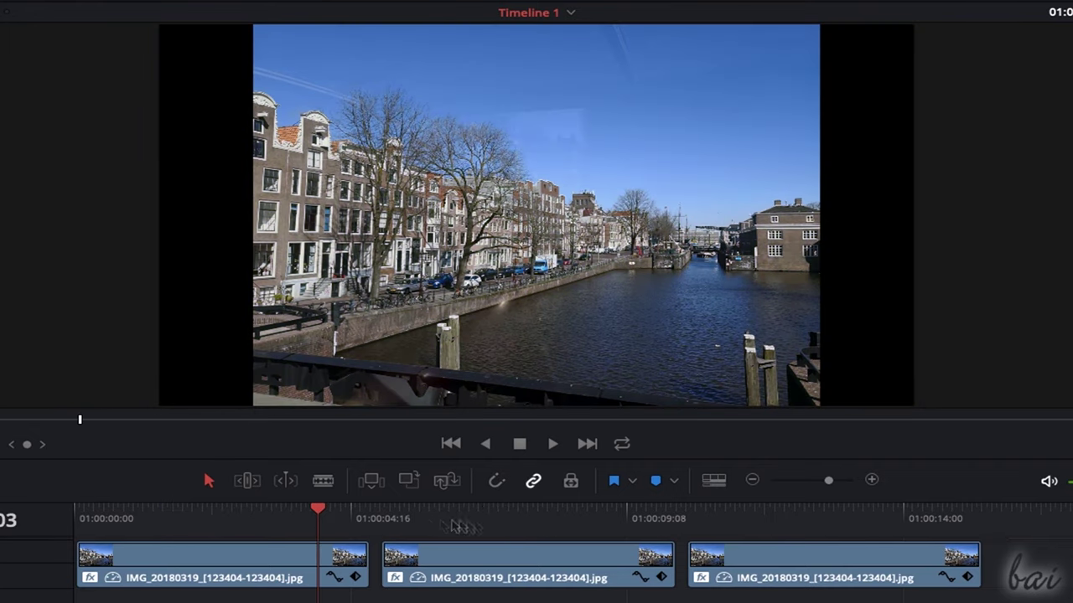
click(491, 518)
click(328, 518)
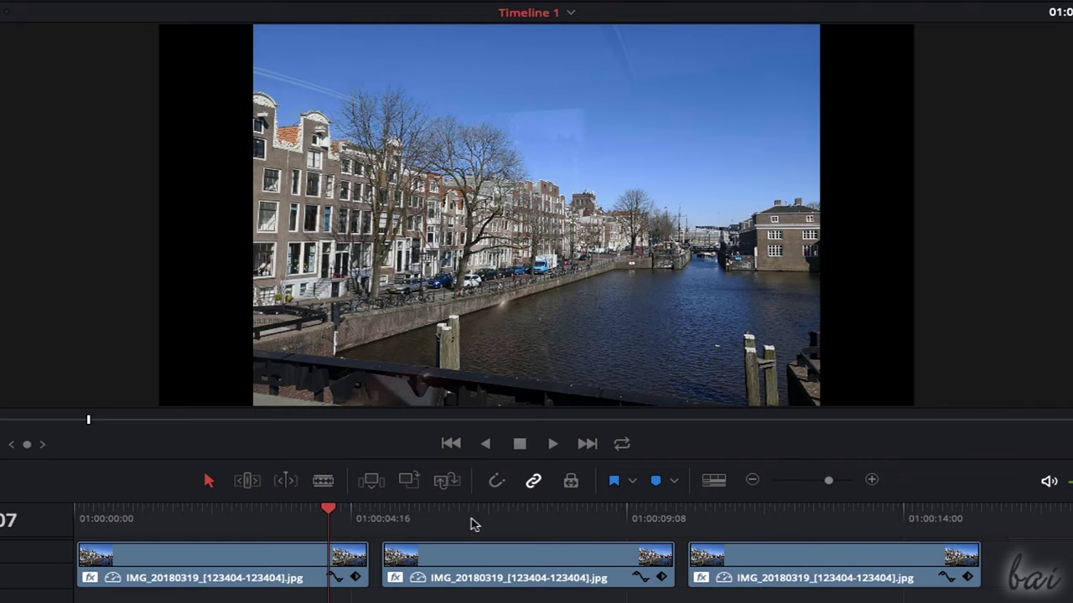
click(480, 518)
click(816, 515)
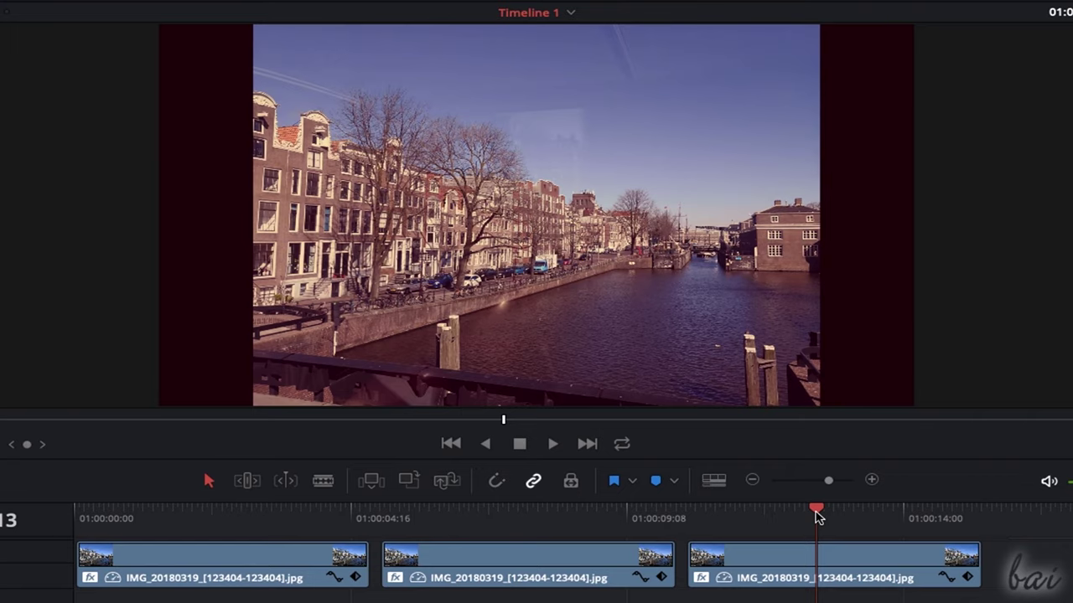
click(270, 516)
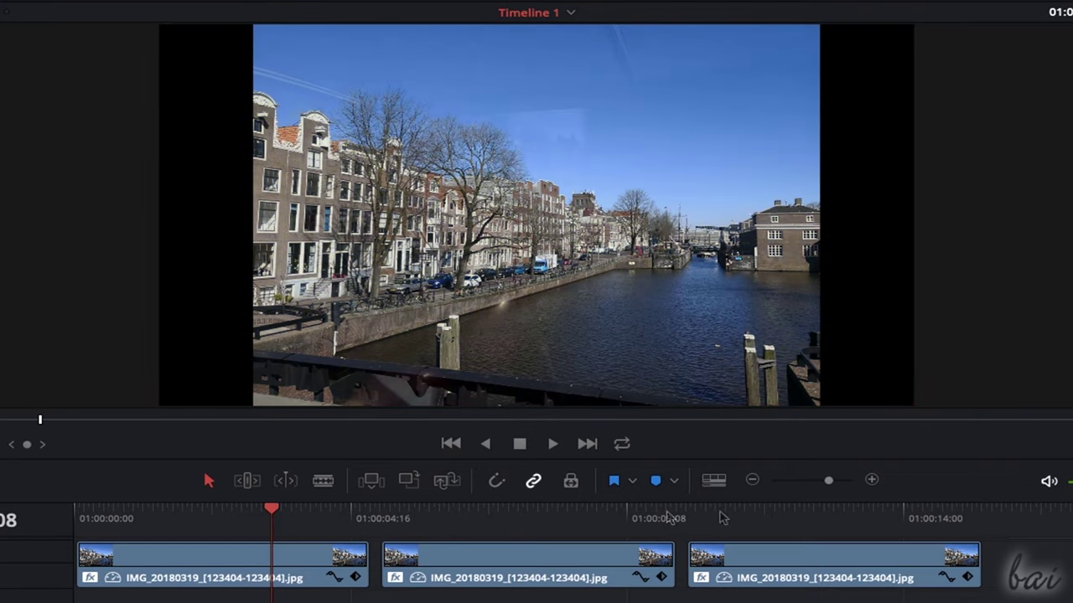
click(866, 515)
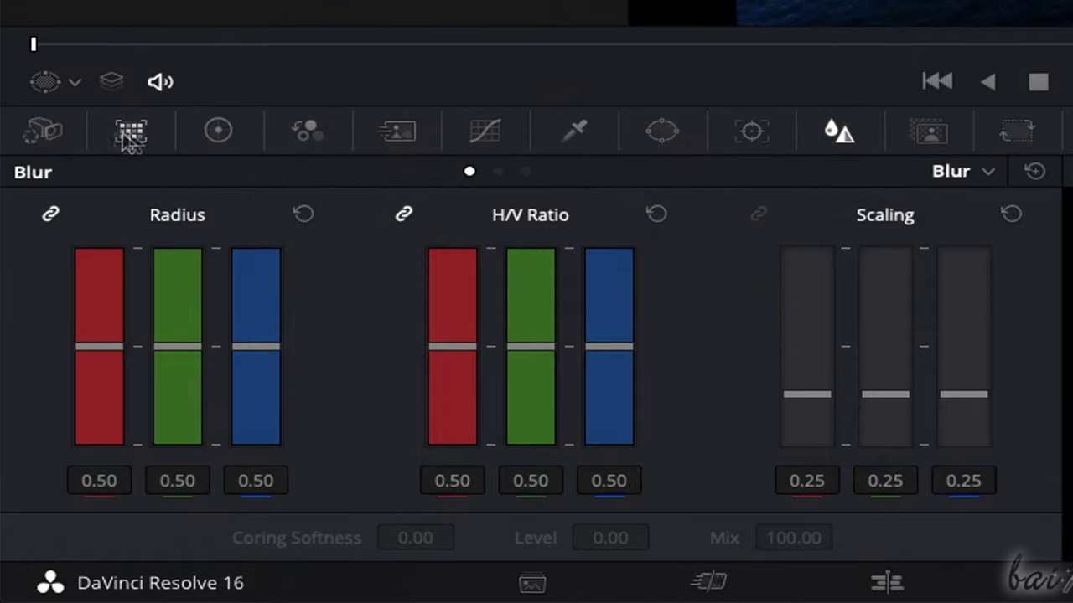
- Examine the Color Wheels, Curves and Window palettes for the canal boat photo
click(207, 133)
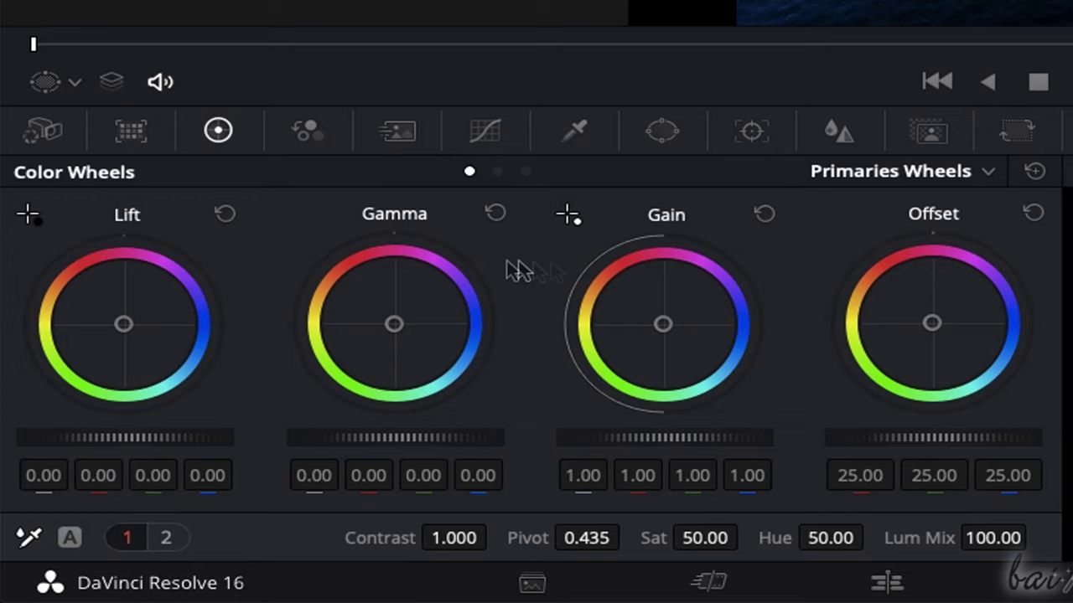
click(485, 130)
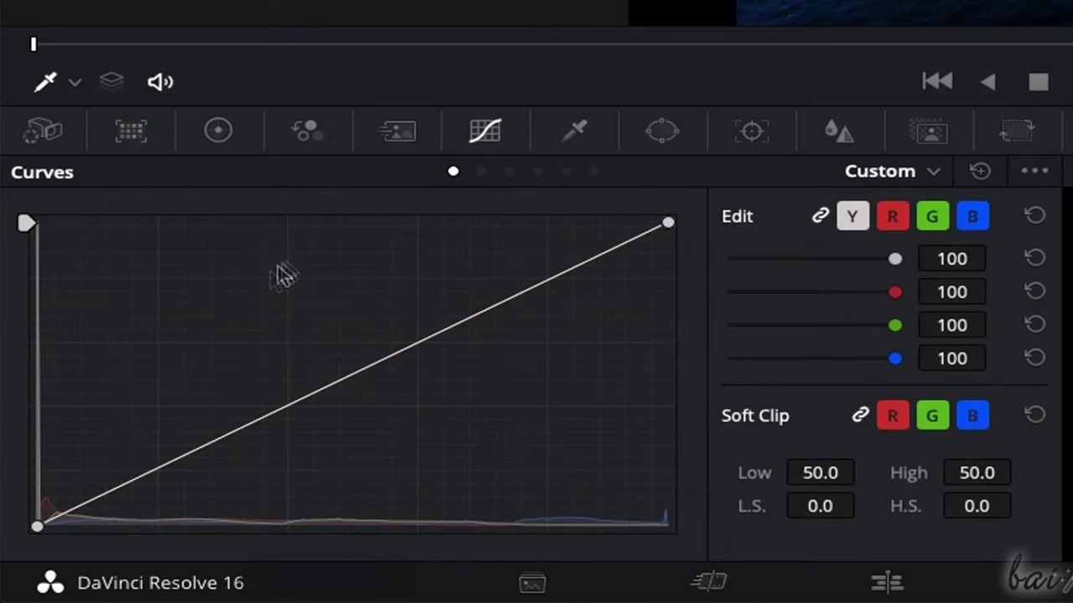
click(660, 132)
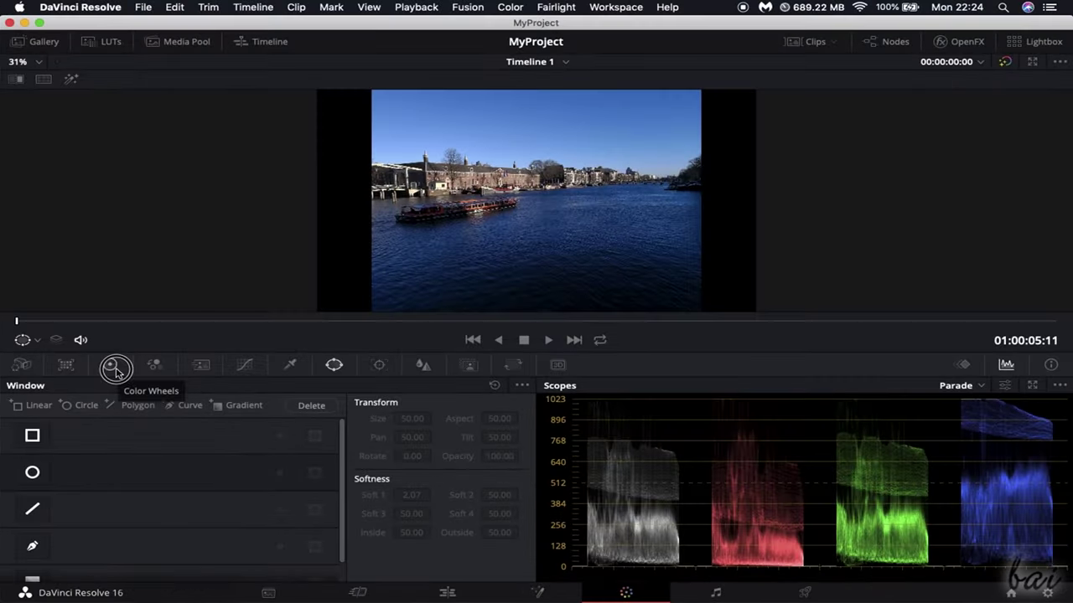
- Open the Color Wheels in Primaries mode and adjust the Gamma wheel's color balance and master level
click(111, 366)
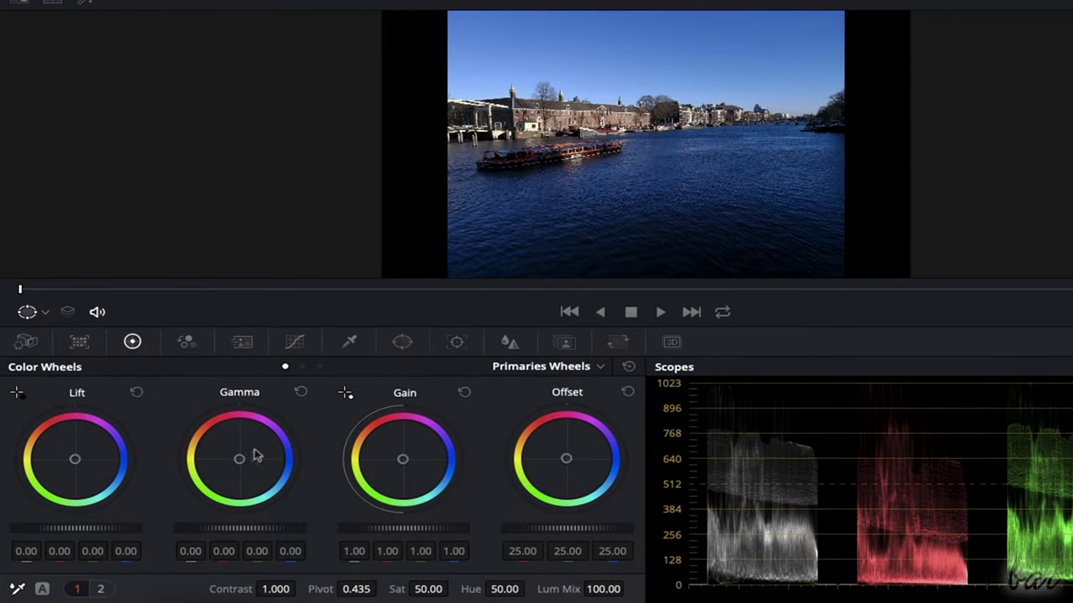
drag(239, 463, 753, 304)
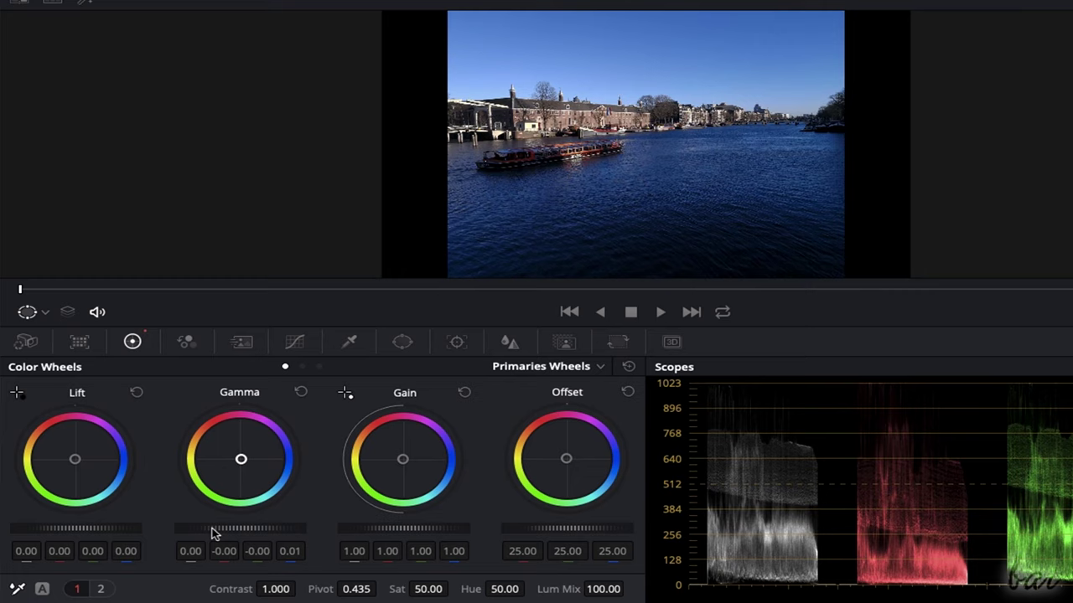
drag(216, 528, 944, 453)
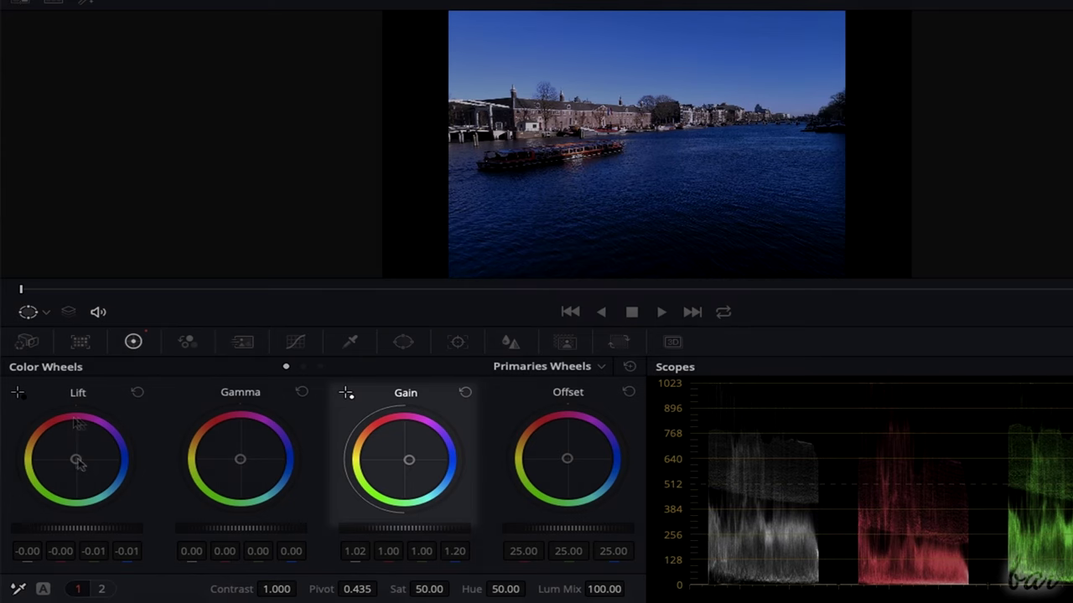
- Shift Lift toward green (-0.07, 0.01, -0.02), Gamma toward red (0.18, -0.03, -0.09) and Gain toward orange (1.30, 0.96, 0.69)
mouse_move(77, 463)
mouse_down()
mouse_move(26, 377)
mouse_move(99, 416)
mouse_move(74, 465)
mouse_up()
drag(241, 459, 226, 434)
mouse_move(409, 460)
mouse_down()
mouse_move(424, 446)
mouse_move(371, 450)
mouse_move(397, 451)
mouse_up()
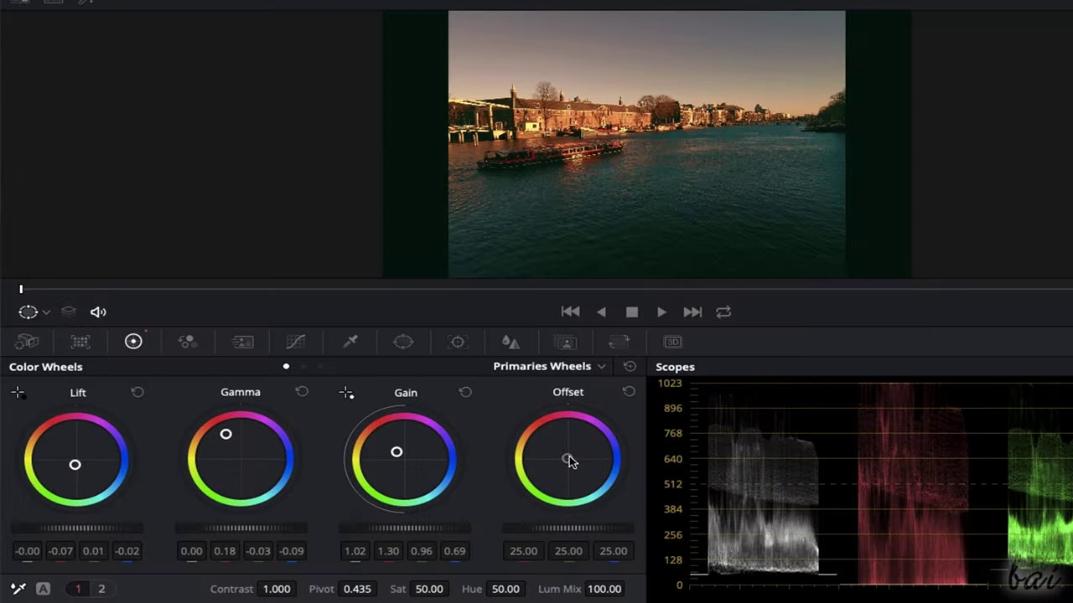
- Shift the Offset color balance toward orange-red, to about 36.40 red, 22.07 green and 17.23 blue
drag(568, 461, 612, 353)
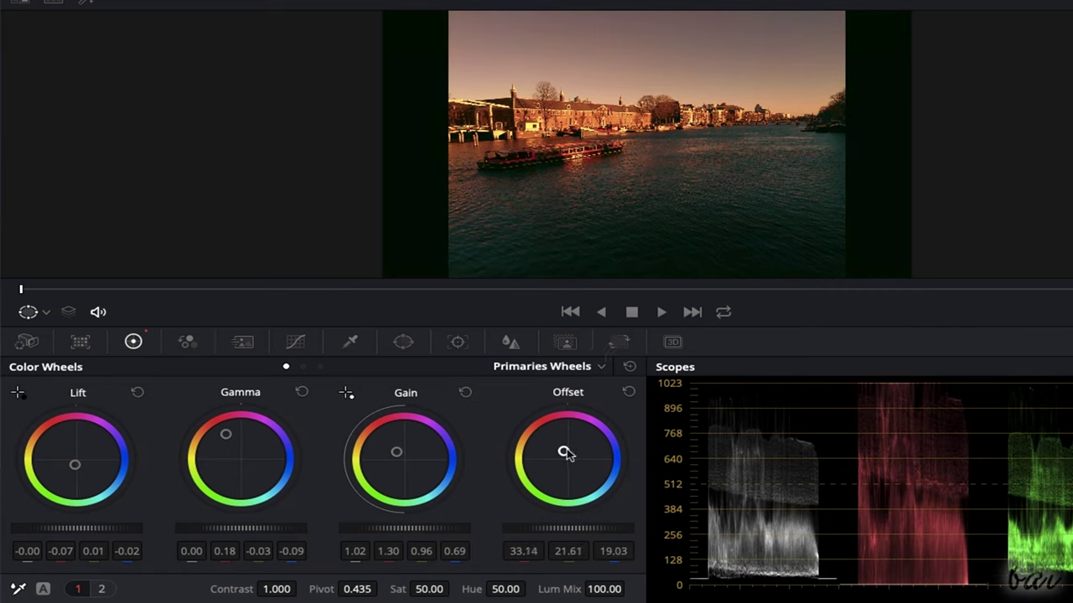
drag(566, 453, 807, 536)
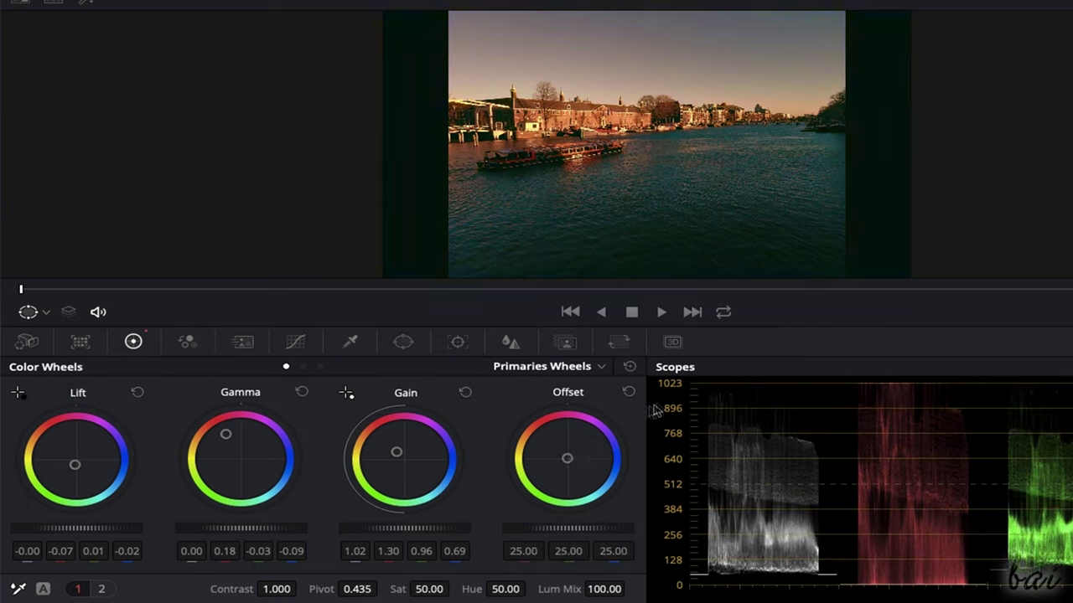
- Reset all the primaries wheels and pick the white point from the bright spot on the waterfront building
click(630, 367)
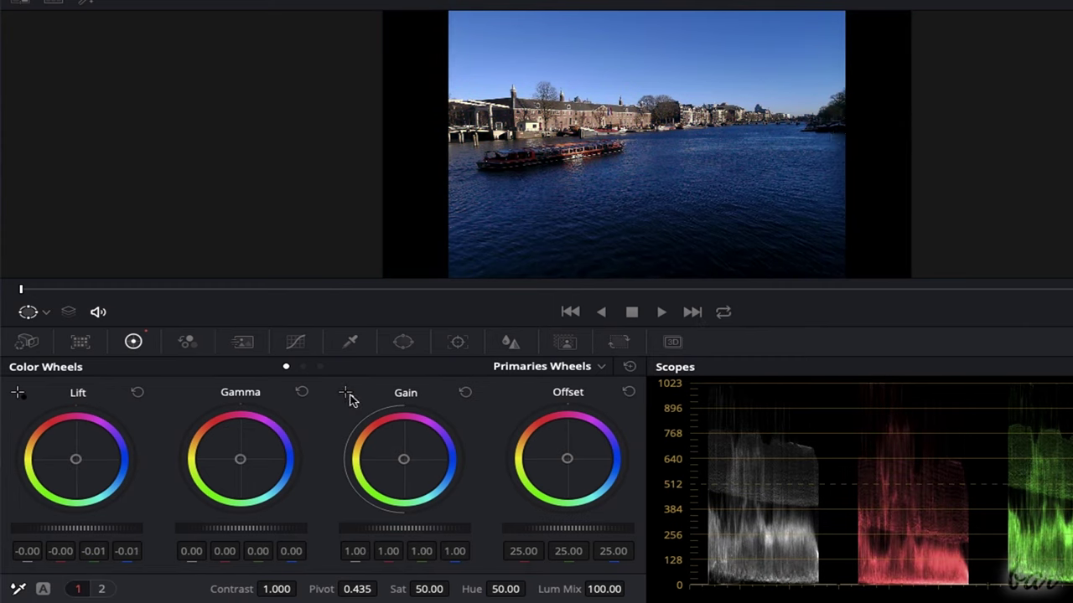
click(347, 393)
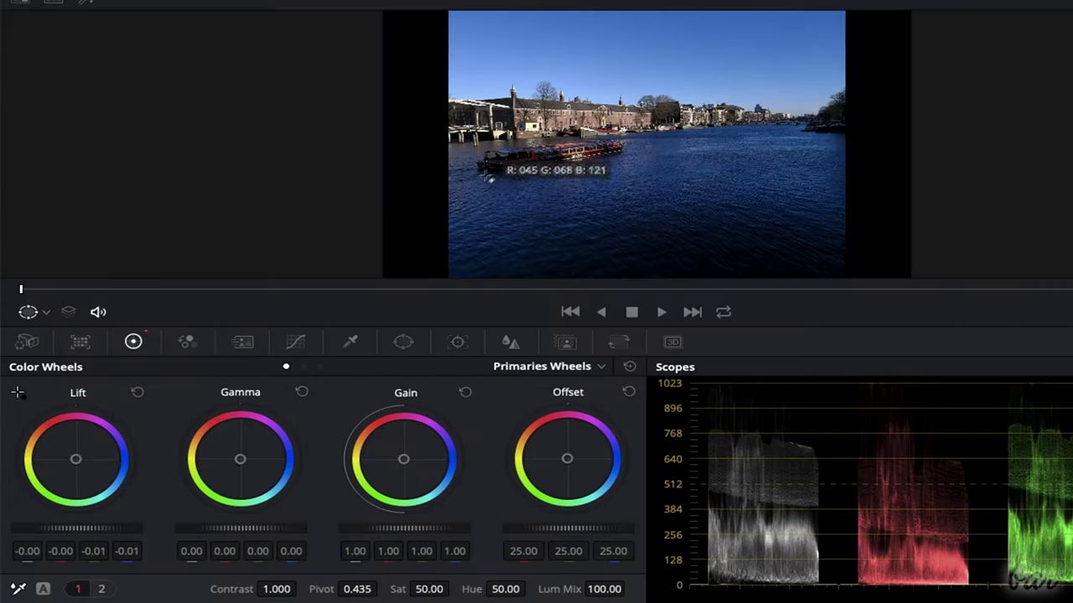
click(529, 129)
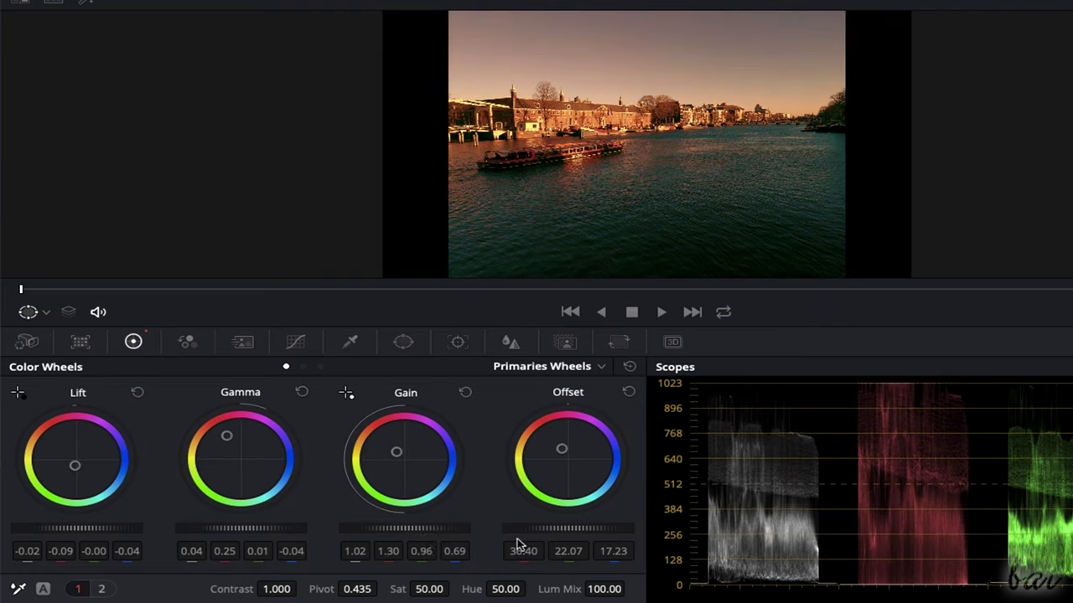
- Try darkening the image with the Gain master level at 0.80 and adjusting the Gamma master level
drag(429, 527, 367, 530)
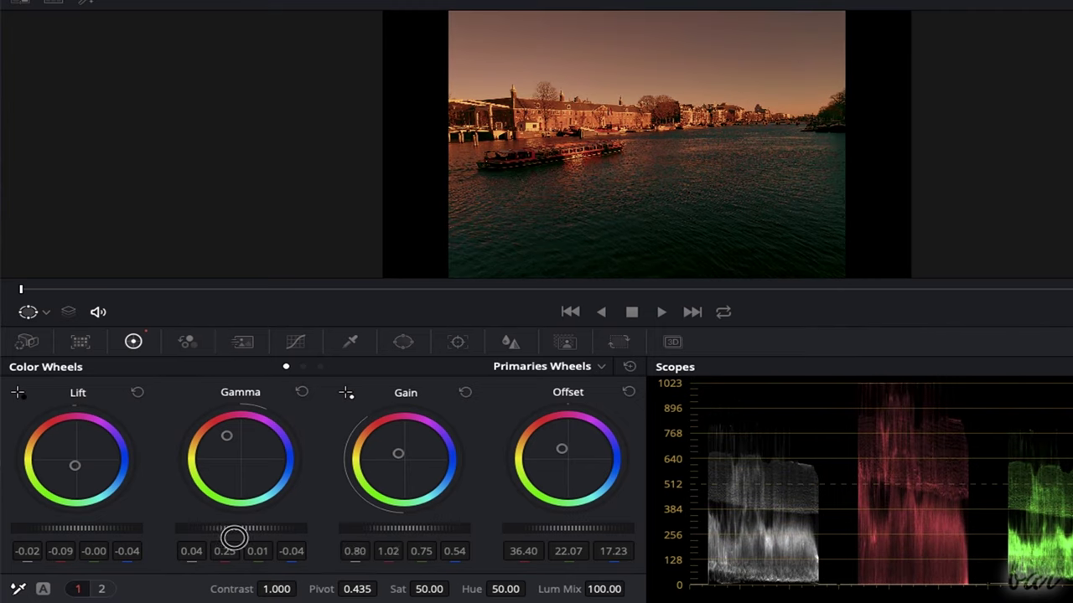
drag(343, 546, 295, 547)
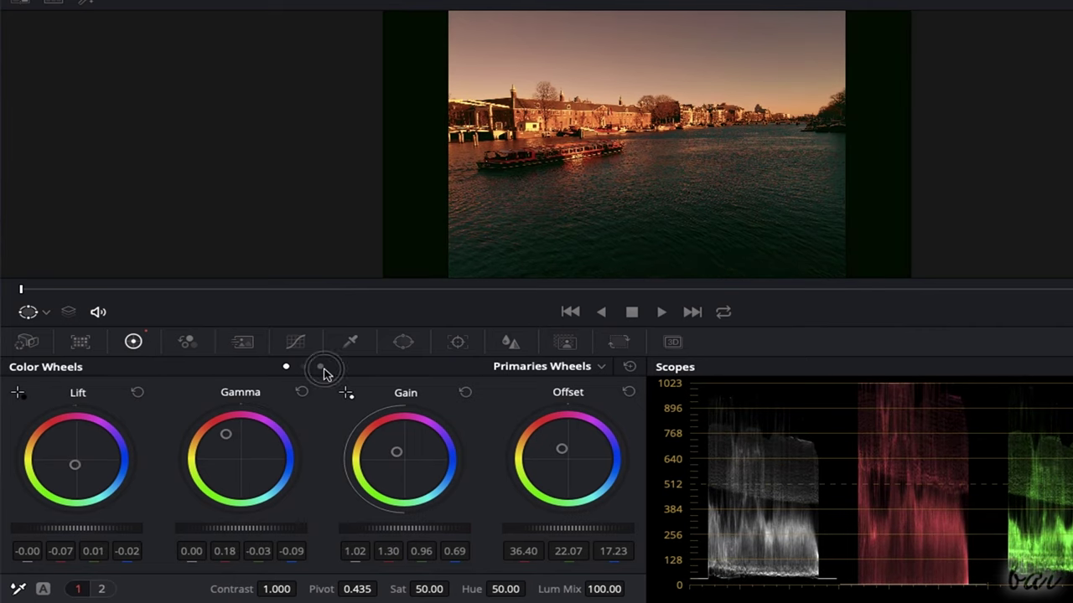
- Switch the color wheels to Log mode and shift the Shadow color balance toward orange, to about 0.08, -0.01, -0.12
click(320, 368)
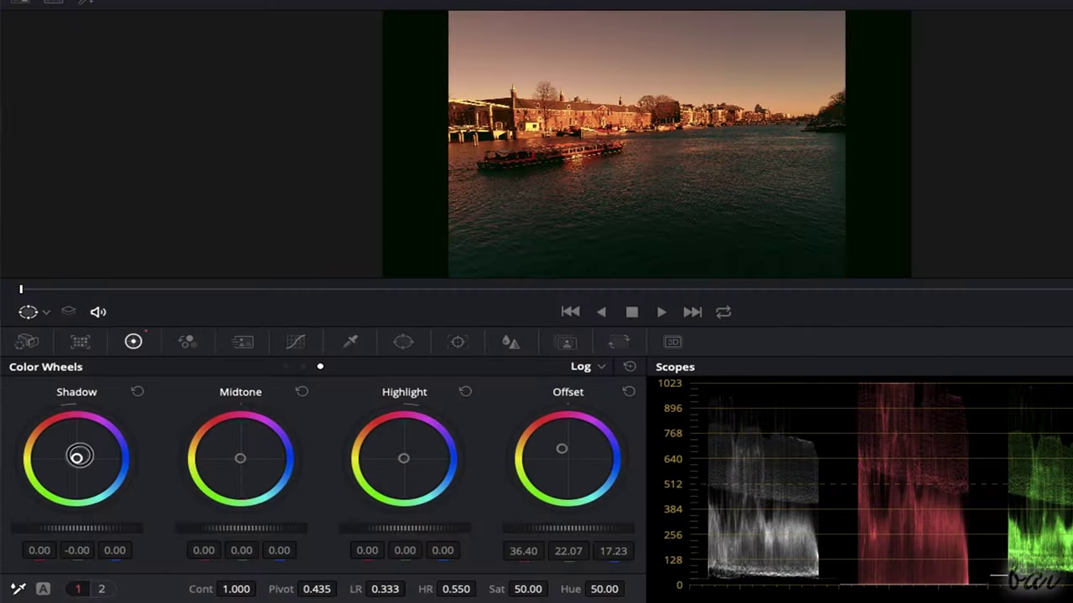
drag(79, 450, 106, 391)
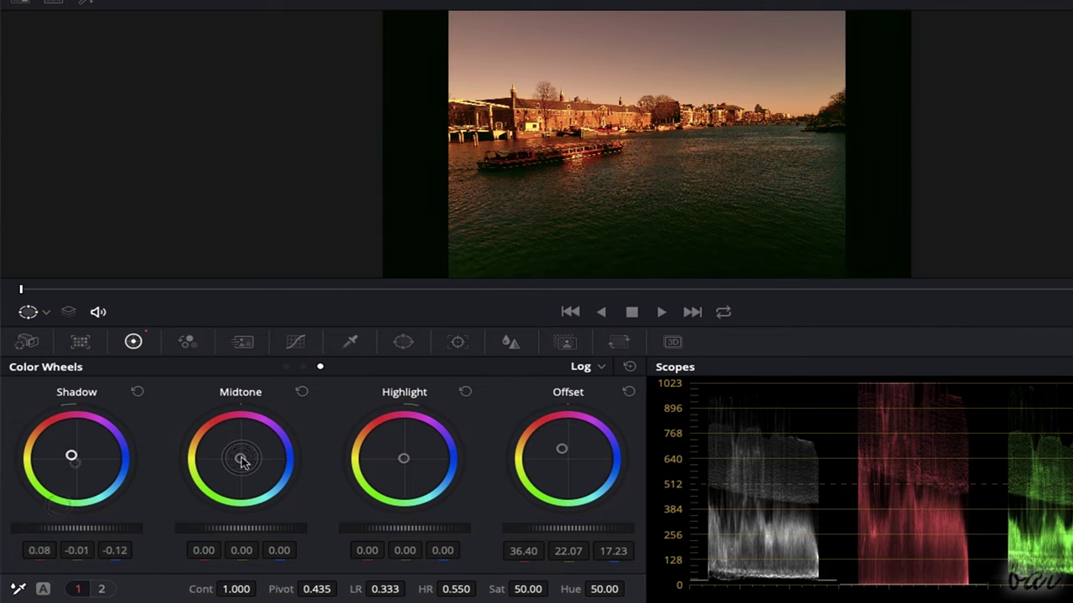
- Try shifting the Midtone and Highlight color balances on the Log wheels
drag(240, 457, 175, 321)
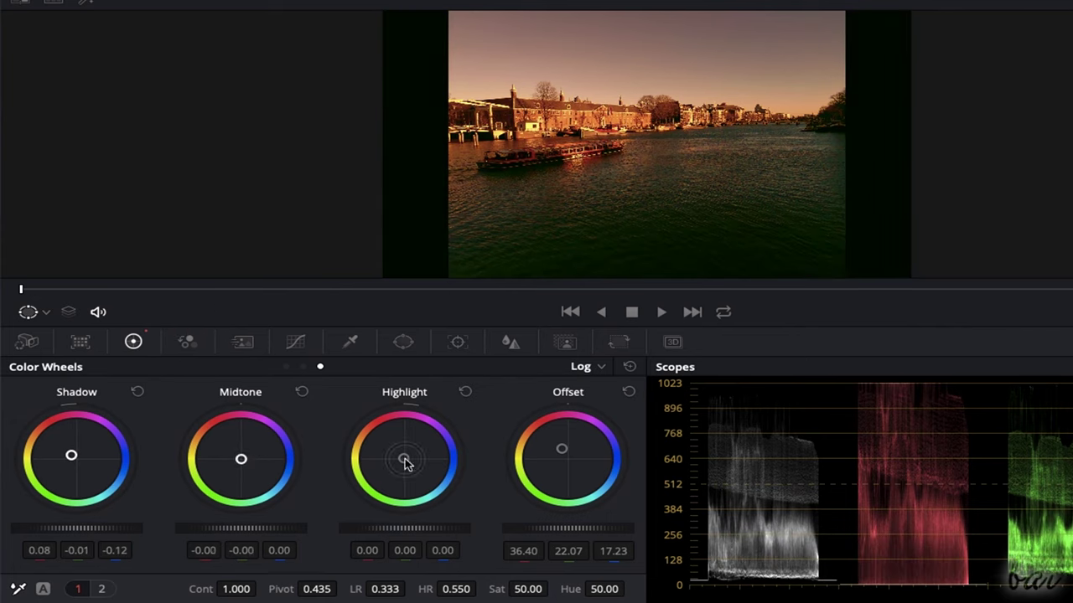
drag(406, 463, 362, 344)
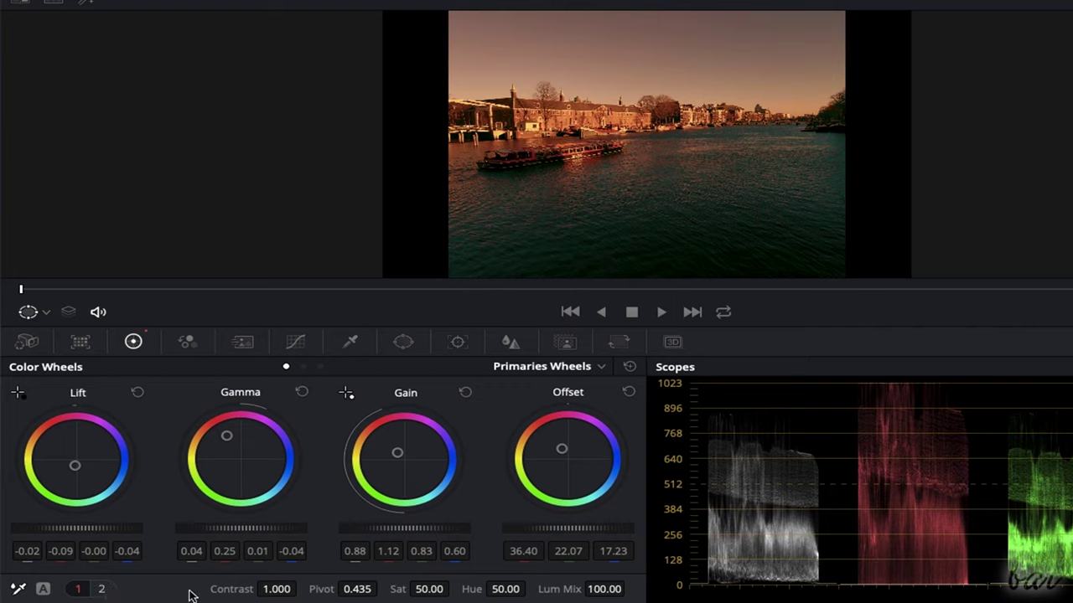
- Set the primaries contrast to 1.080 and the saturation to 43.60, and try out the hue adjustment
drag(277, 589, 301, 596)
drag(429, 590, 608, 265)
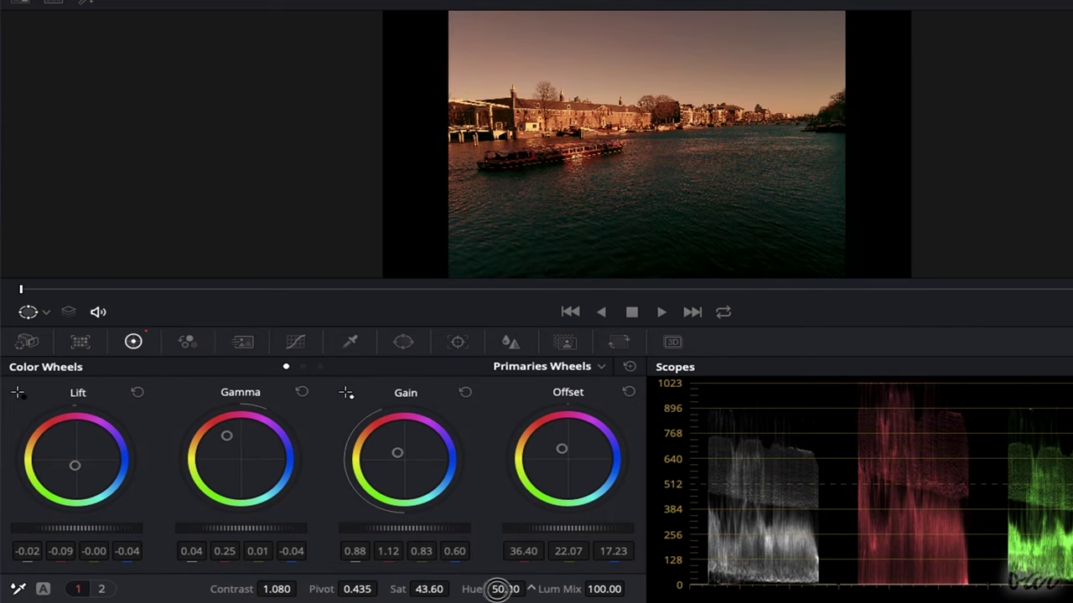
mouse_move(497, 589)
mouse_down()
mouse_move(581, 589)
mouse_move(452, 589)
mouse_move(491, 589)
mouse_up()
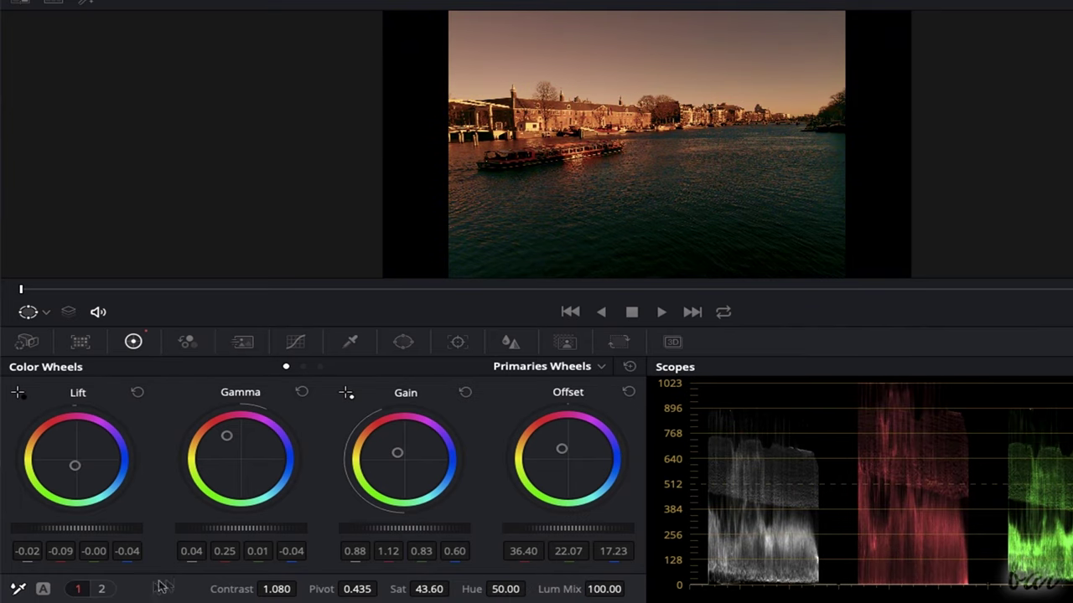
- Set the color temperature to 70.0 and the midtone detail to 38.00, trying out the tint as well
click(102, 590)
drag(231, 590, 187, 595)
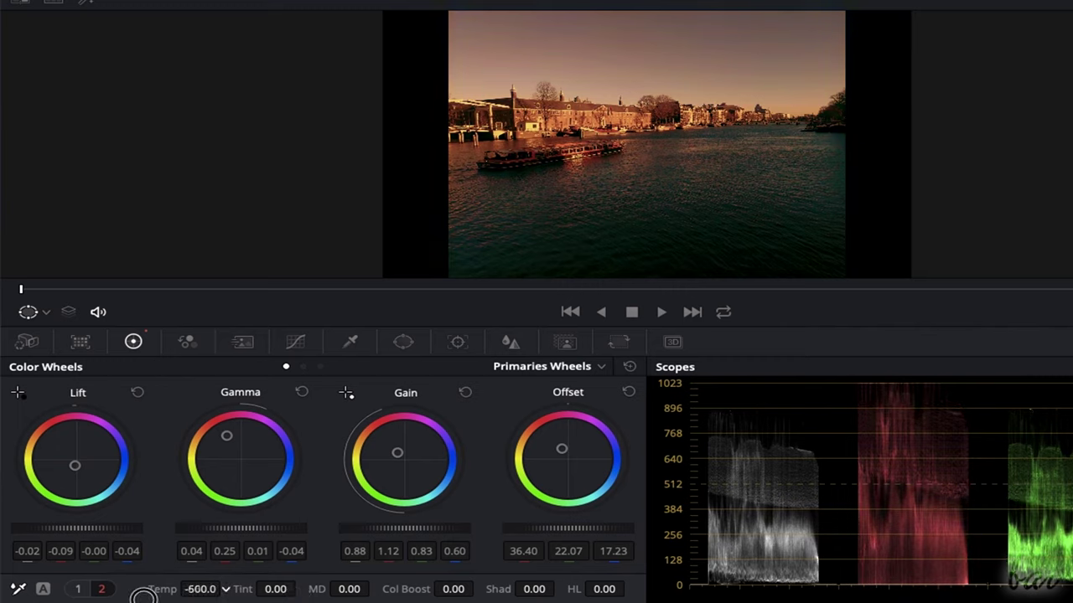
drag(270, 590, 473, 256)
drag(339, 588, 161, 572)
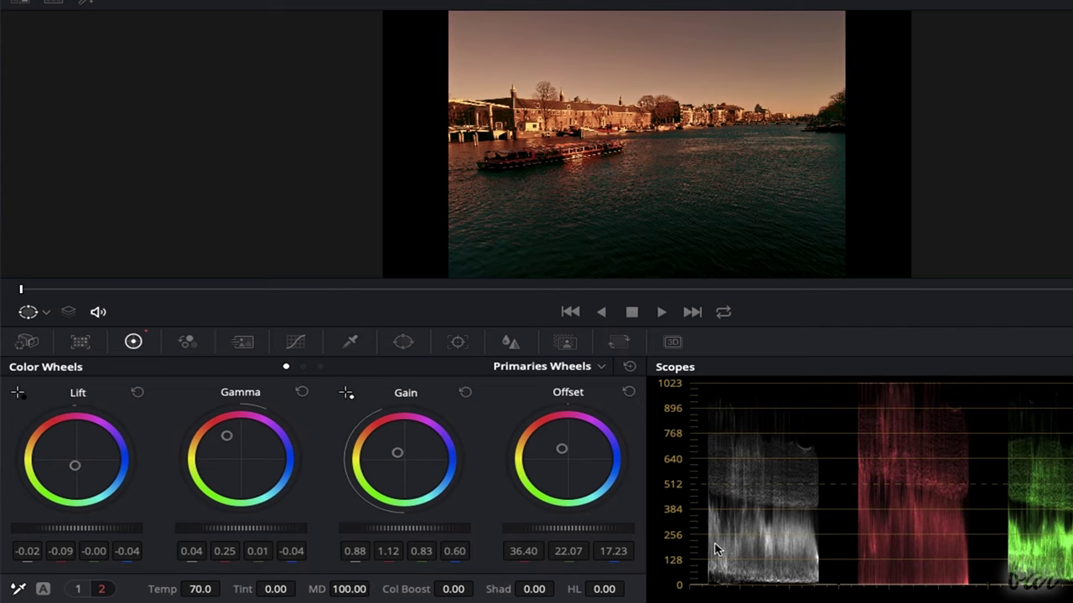
drag(715, 544, 302, 326)
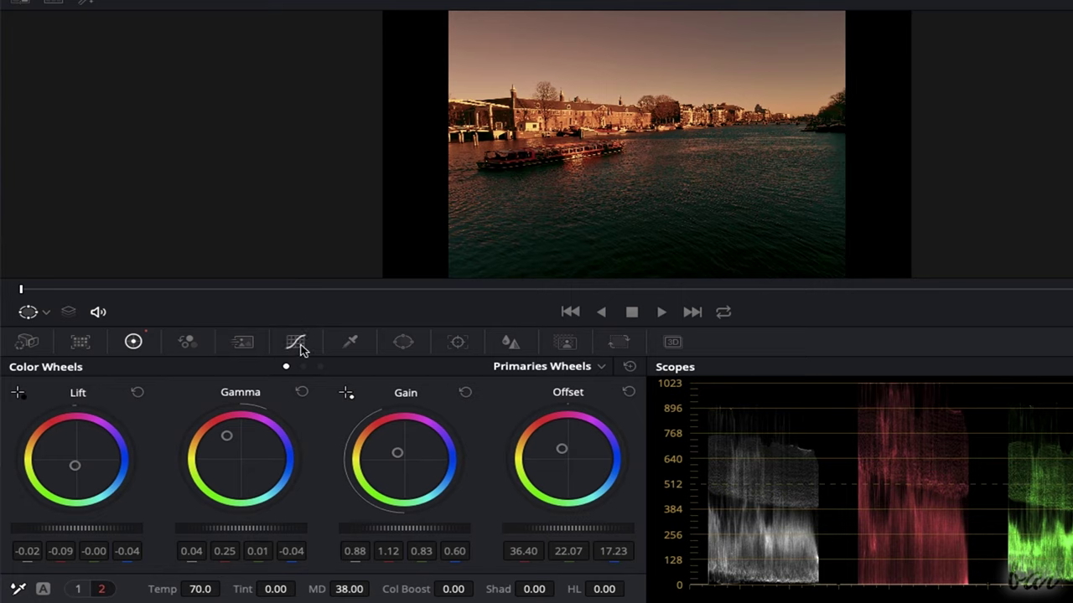
- Try a contrast curve on the custom curves by lowering a shadow point and raising a highlight point
click(298, 345)
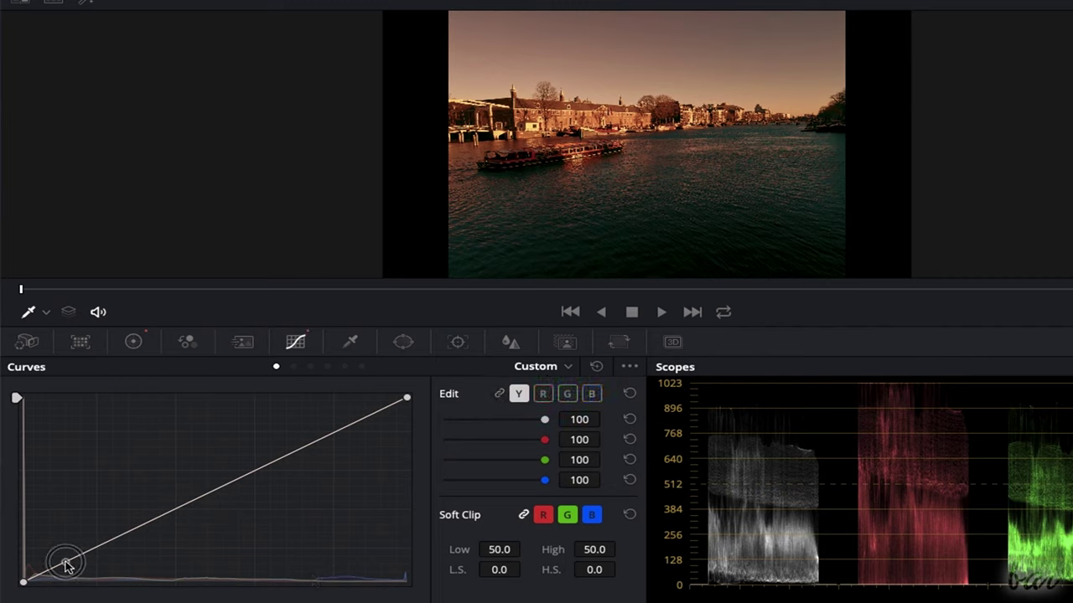
drag(107, 552, 84, 563)
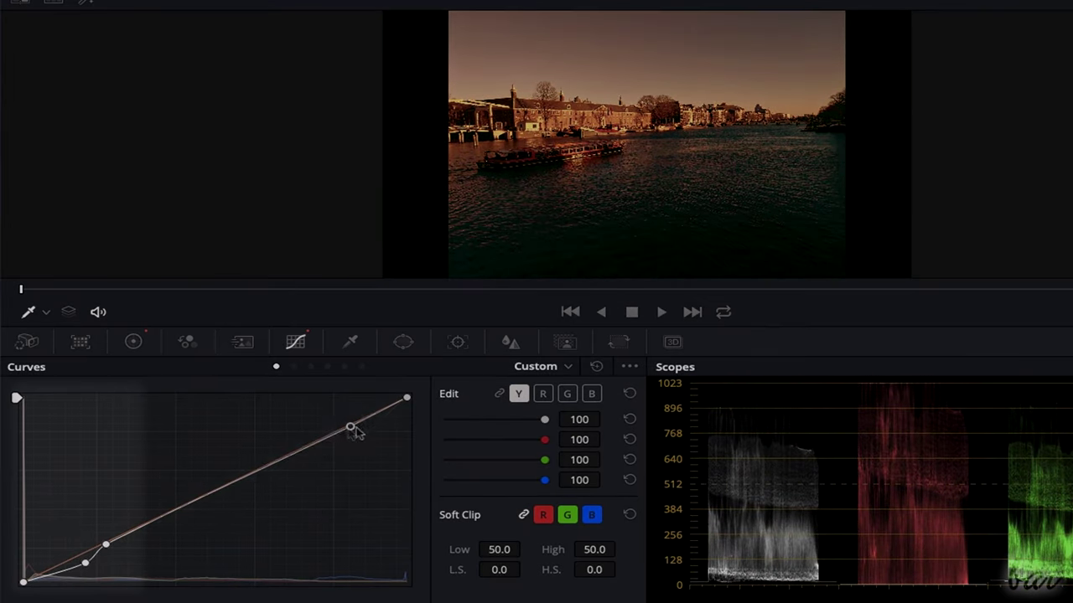
drag(354, 431, 254, 445)
- Try reshaping the red channel's custom curve, lowering its highlights and raising its shadows and midtones
click(543, 394)
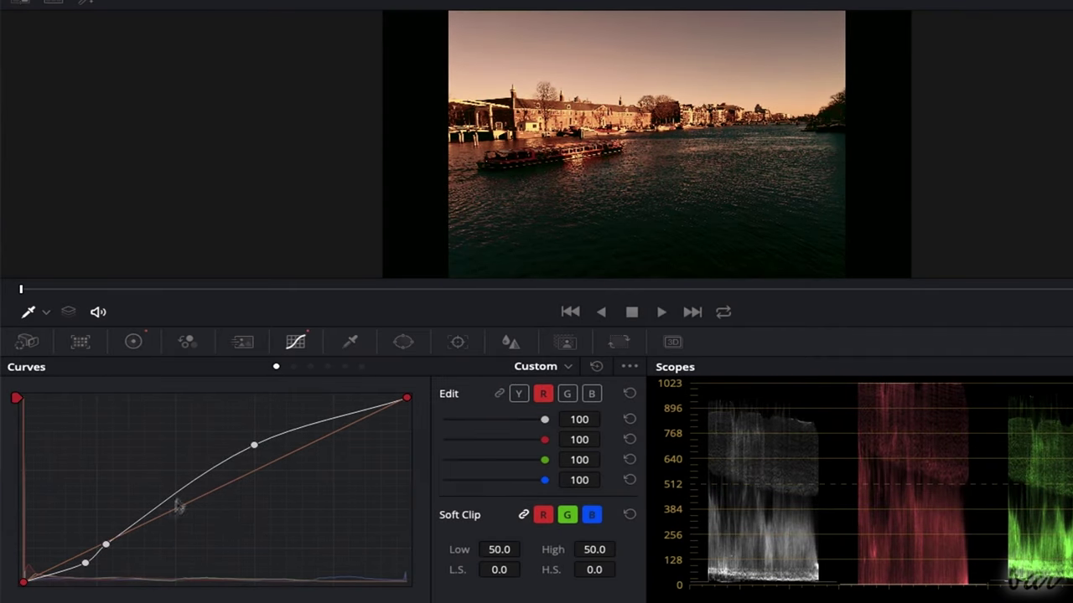
drag(282, 458, 326, 459)
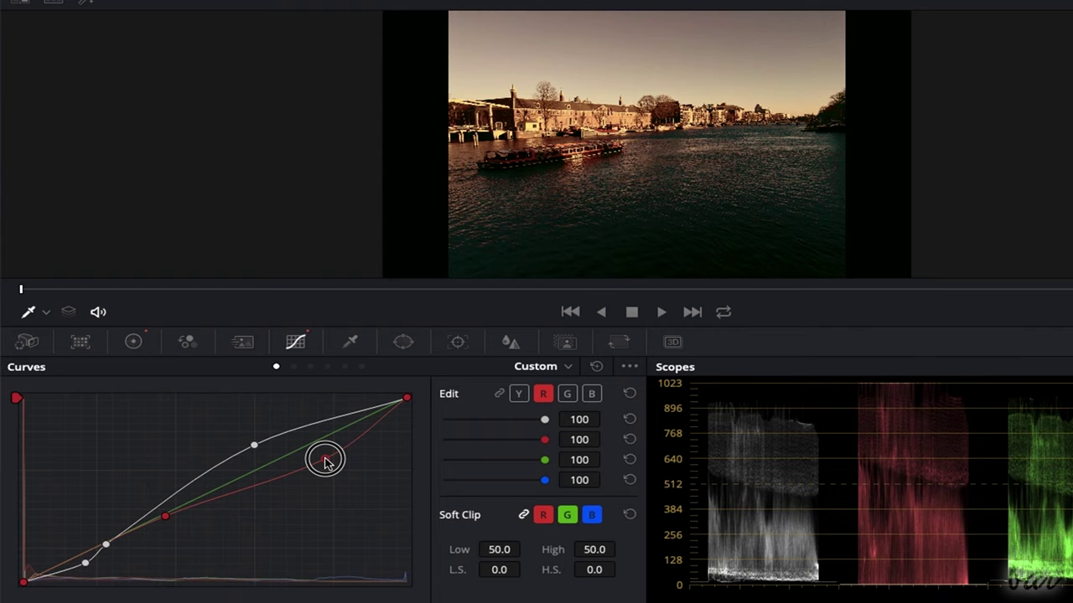
drag(165, 515, 194, 535)
drag(94, 560, 93, 512)
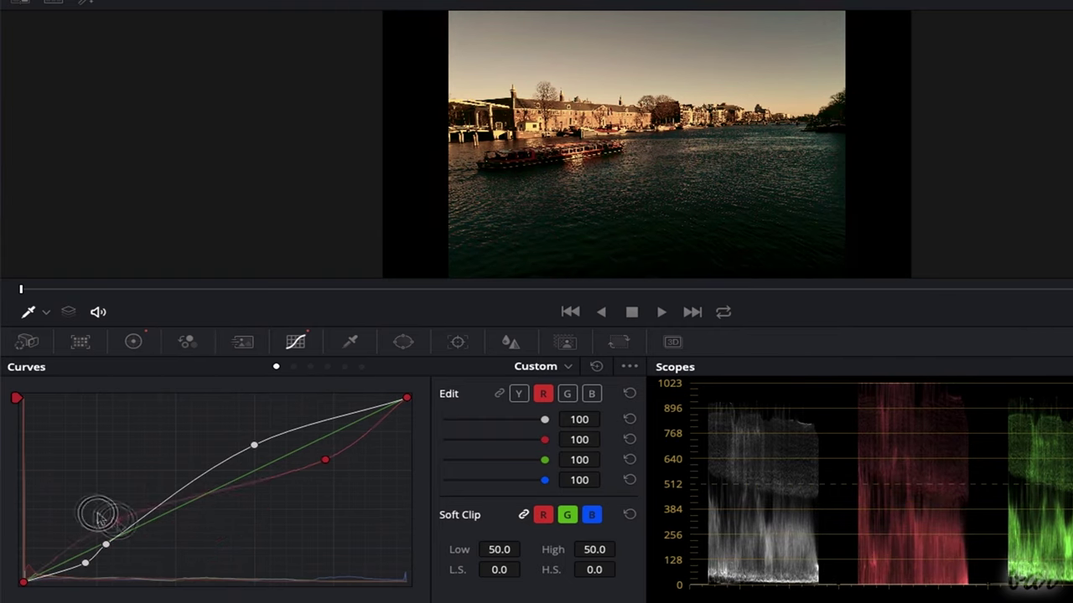
drag(193, 535, 197, 465)
drag(92, 513, 115, 526)
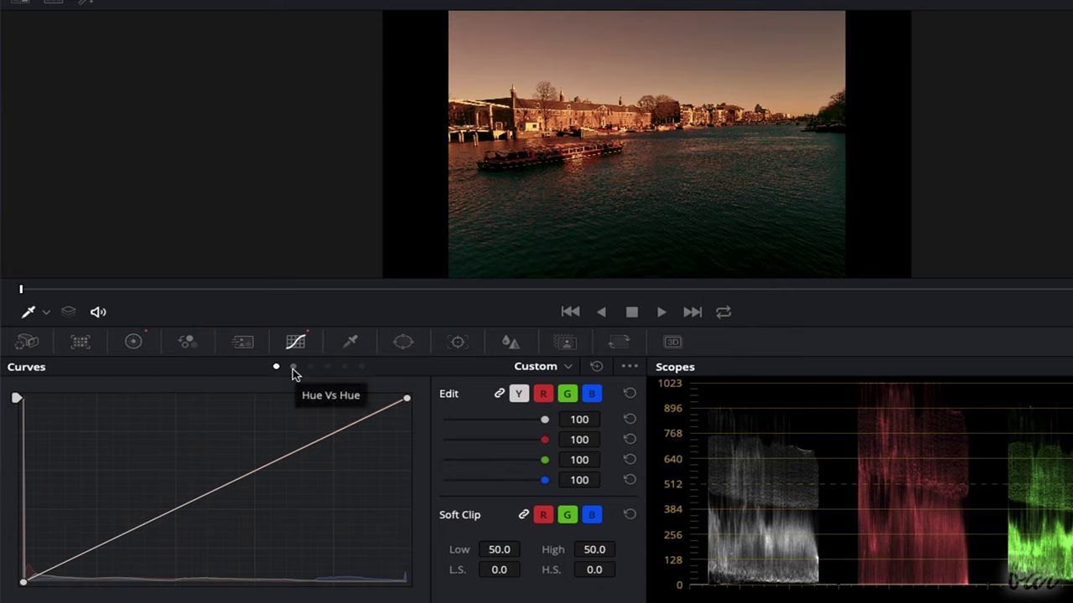
- Try rotating the red hues on the Hue Vs Hue curve by adding points around red and lowering the red one
click(293, 369)
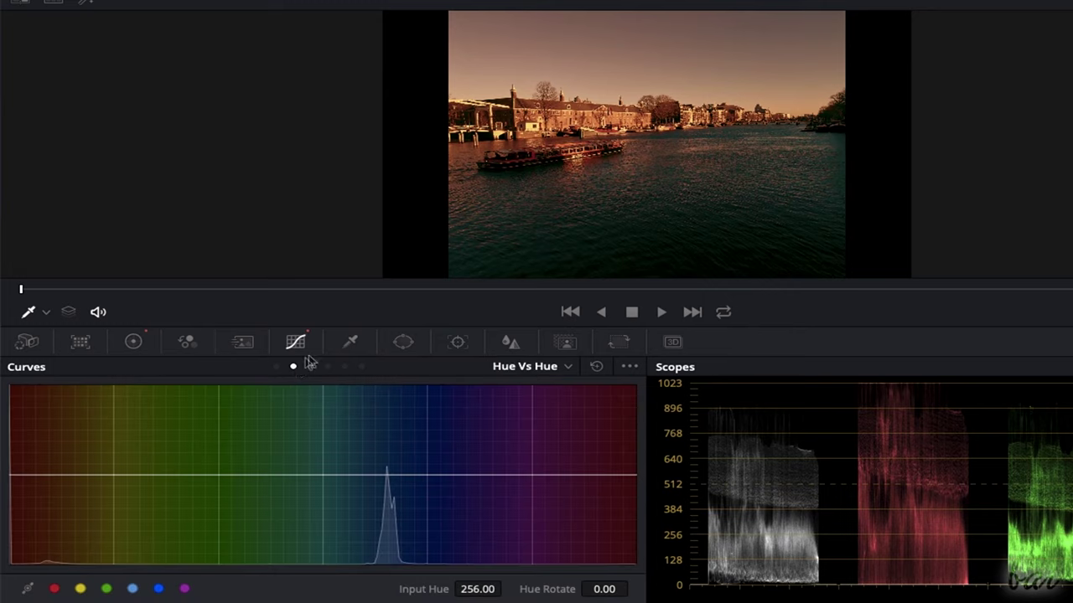
click(114, 477)
click(57, 474)
click(30, 474)
click(578, 474)
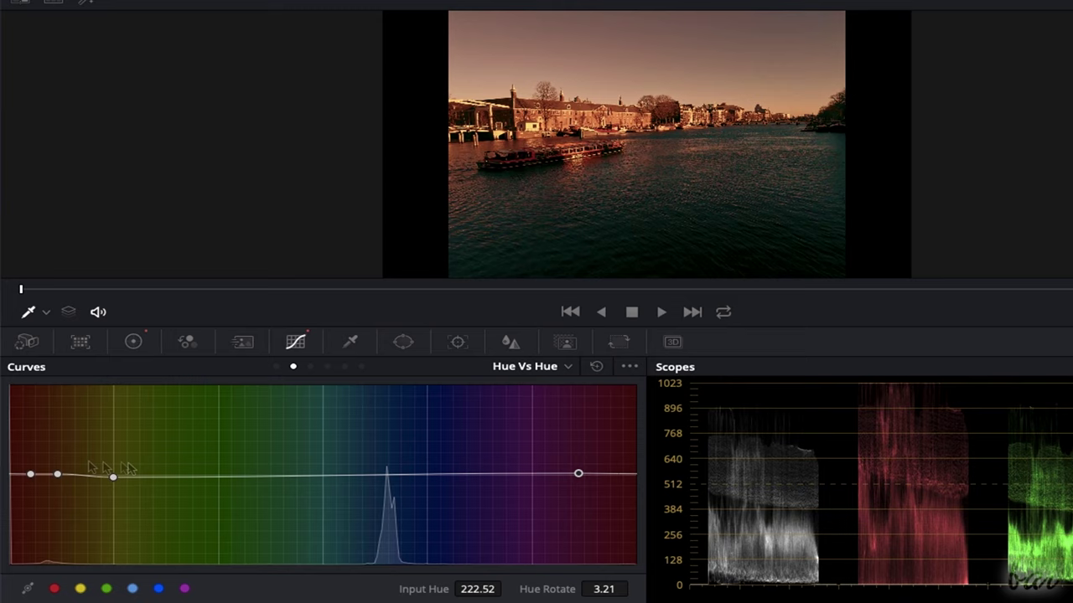
drag(30, 476, 16, 532)
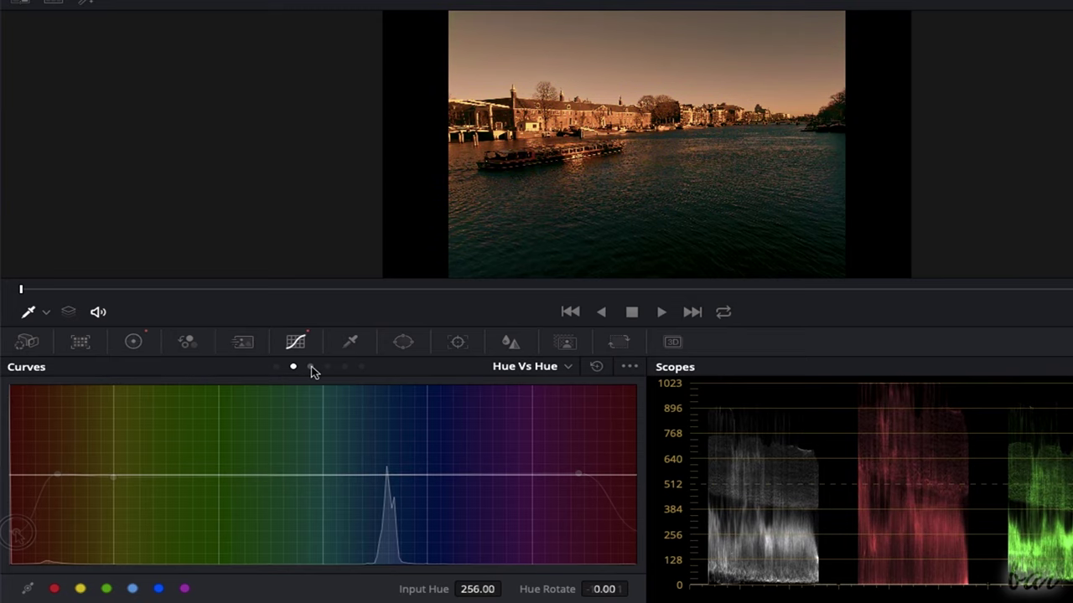
- Adjust the reds on the Hue Vs Sat curve to about 1.04 saturation and try lowering them on the Hue Vs Lum curve
click(310, 367)
click(30, 478)
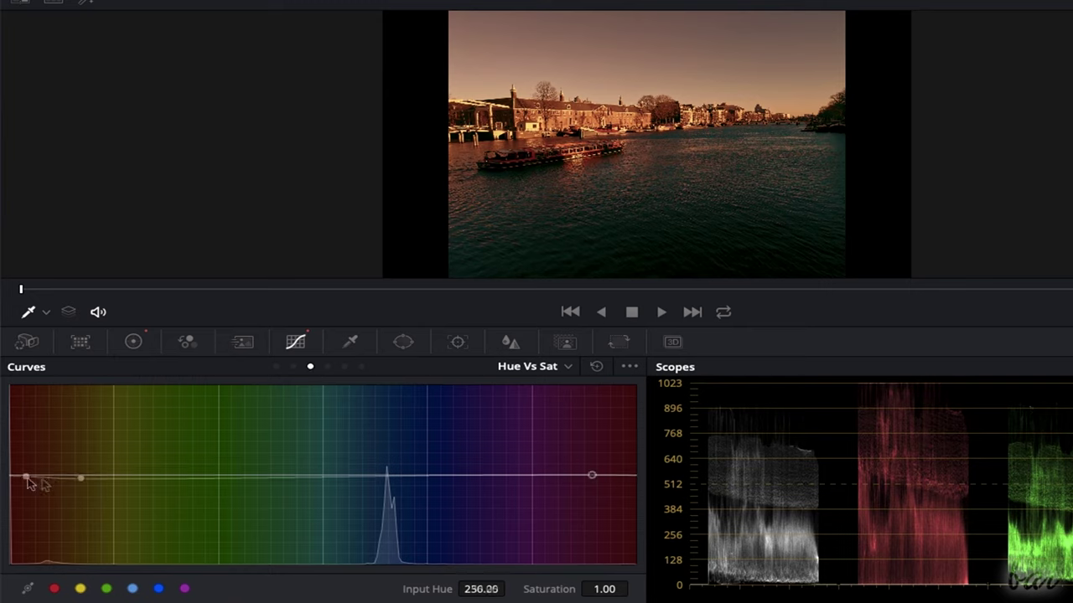
drag(29, 477, 28, 584)
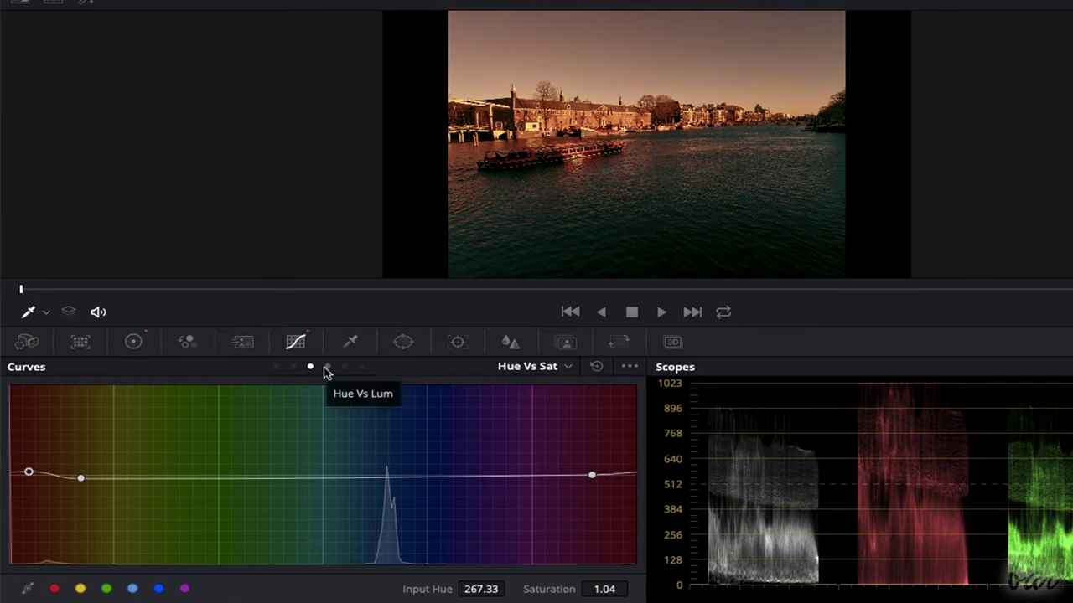
click(327, 367)
drag(36, 474, 26, 532)
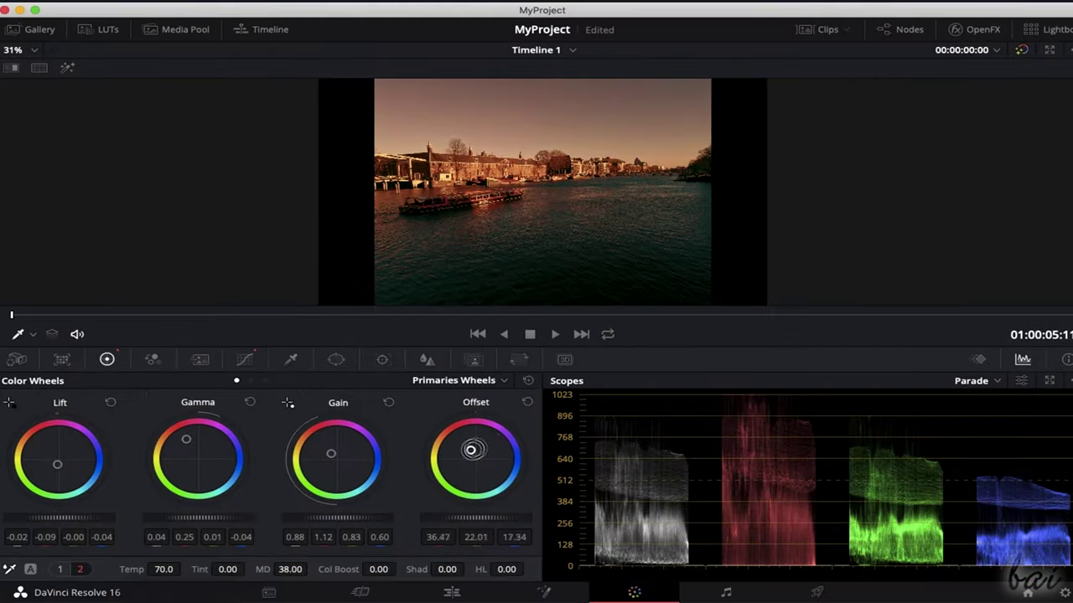
- Shift the Offset color balance to about 35.75 red, 21.33 green and 14.77 blue
drag(472, 447, 482, 448)
drag(634, 427, 477, 382)
- Examine the image in the Waveform, Vectorscope and Histogram scopes
click(989, 382)
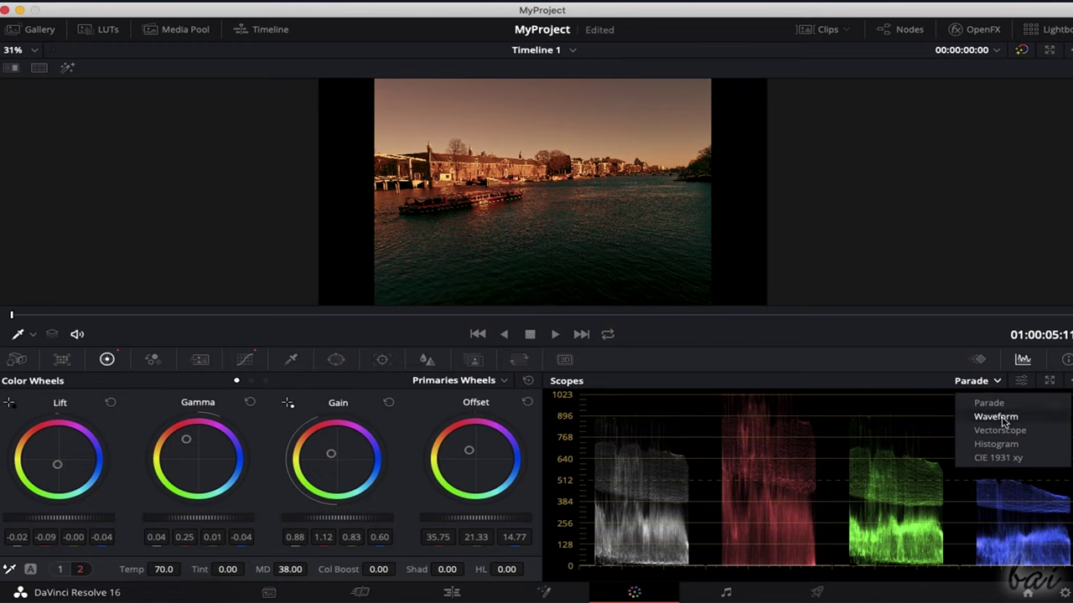
click(998, 417)
click(993, 383)
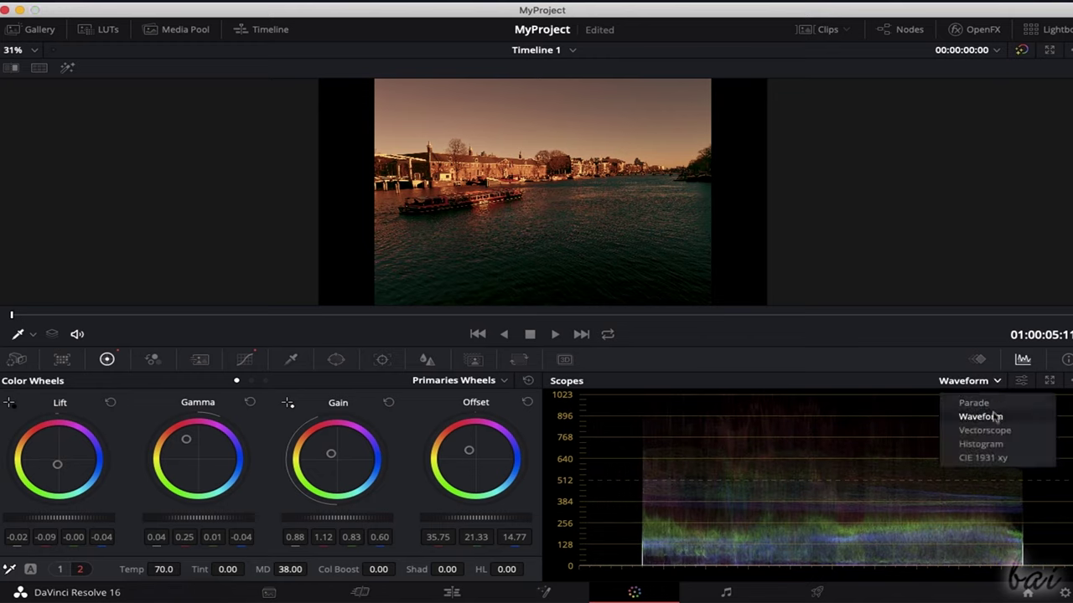
click(997, 431)
click(975, 384)
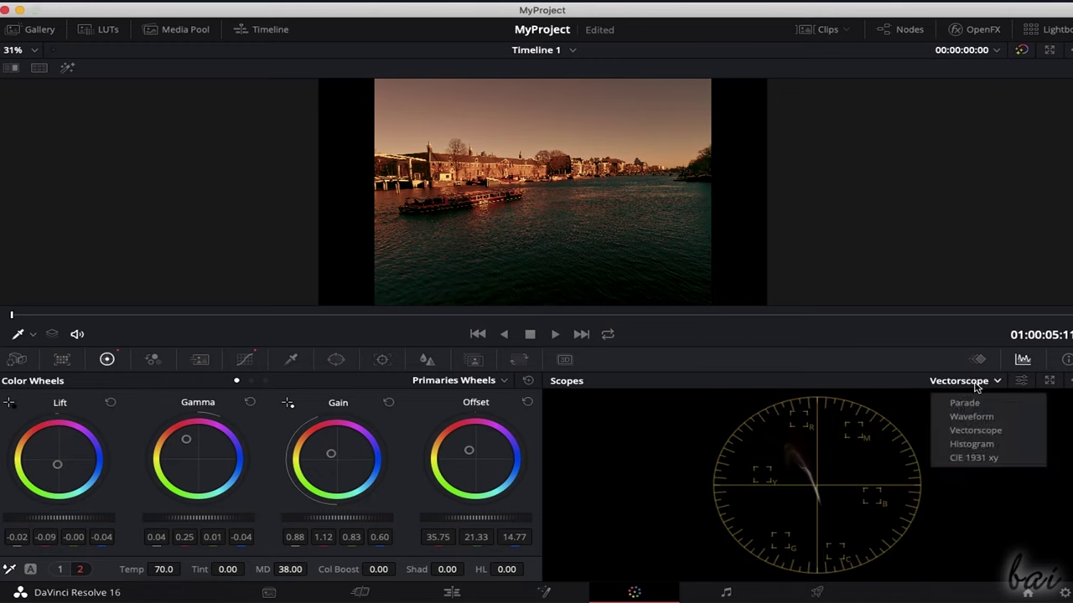
click(985, 446)
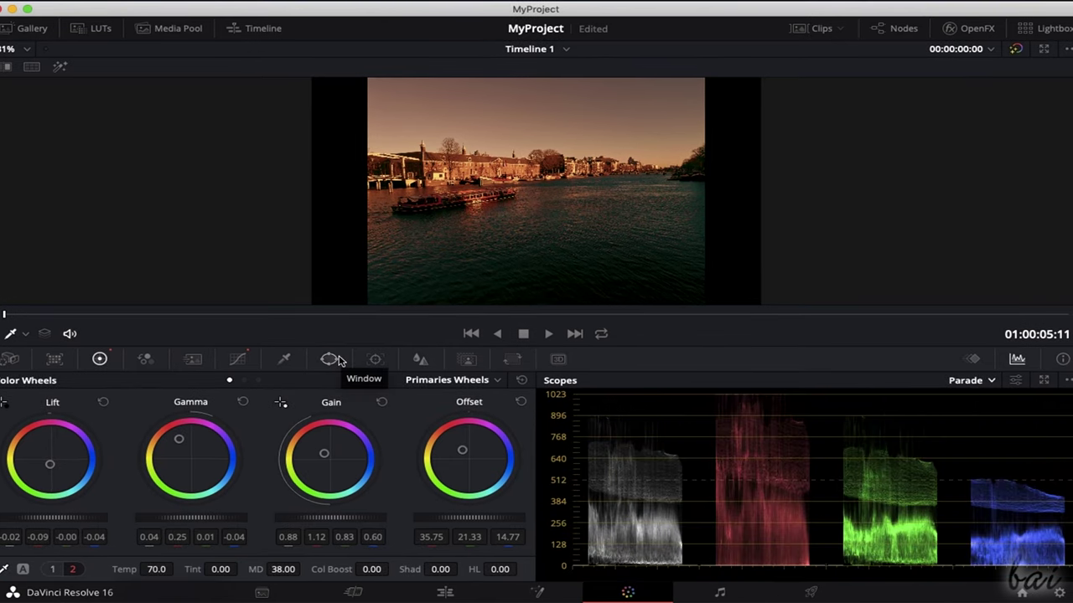
- Try a circle window at the image centre and a closed freehand curve window over the waterfront and water
click(331, 358)
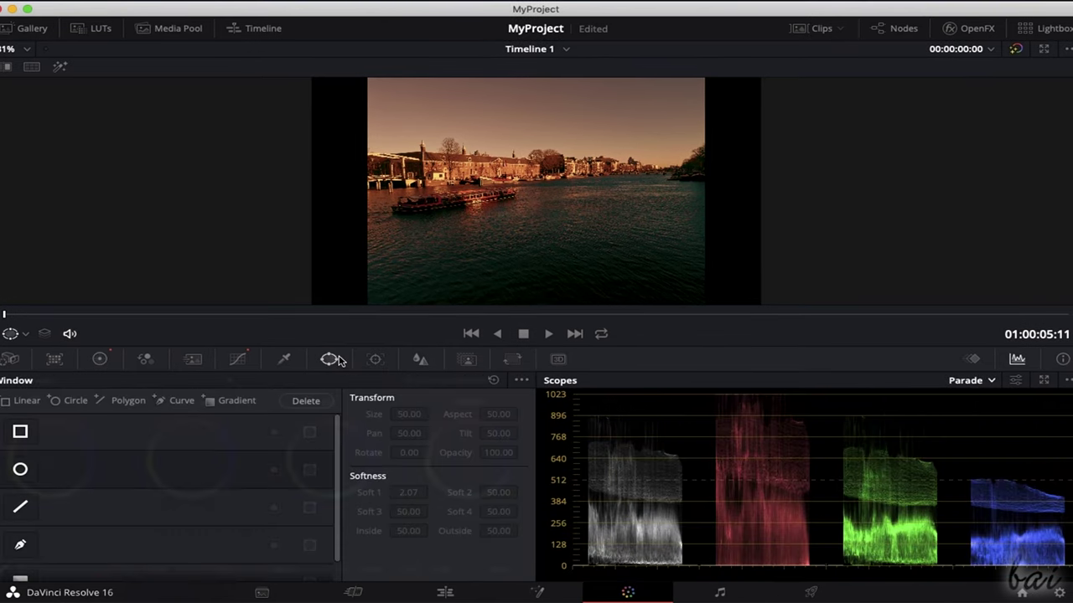
click(20, 471)
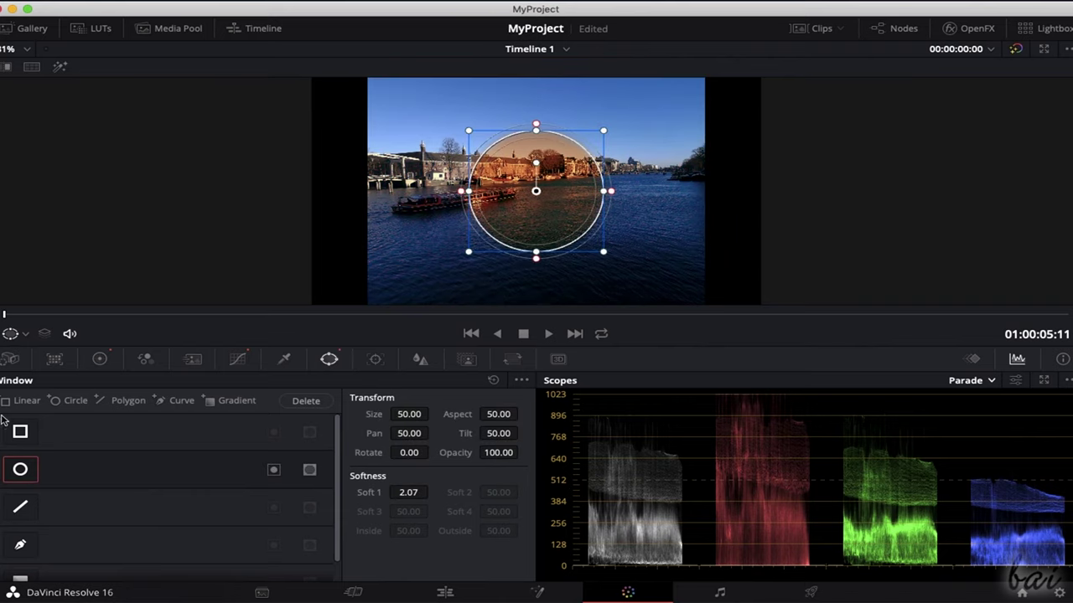
click(20, 545)
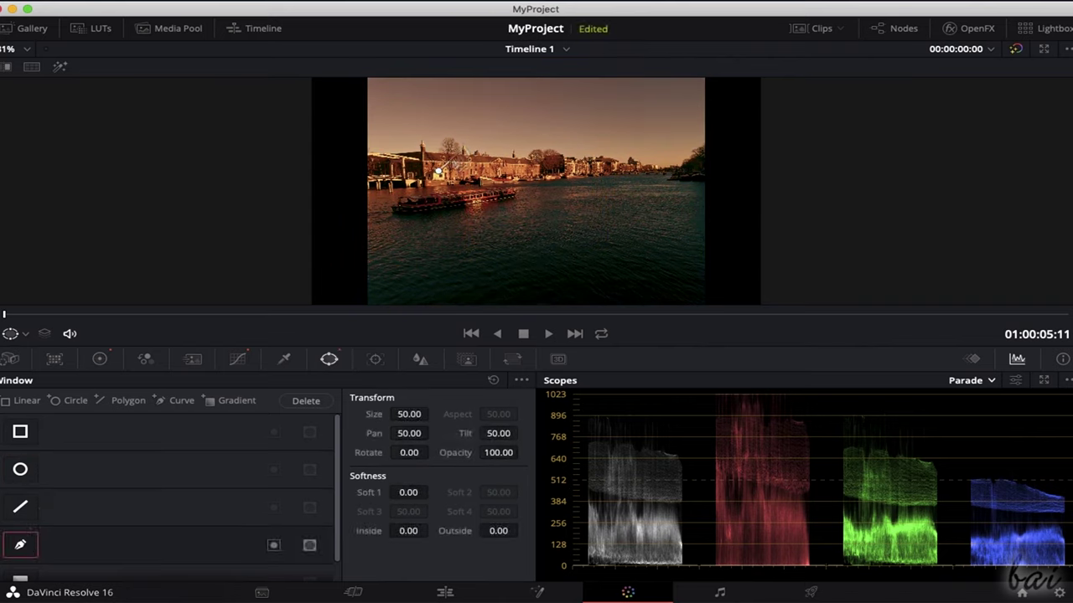
click(543, 216)
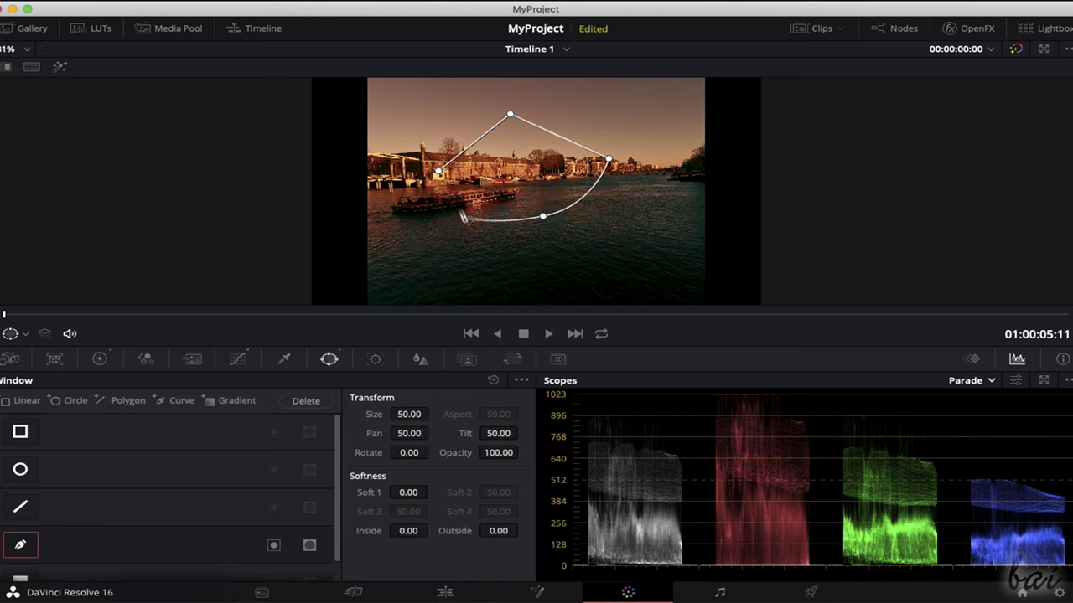
click(438, 174)
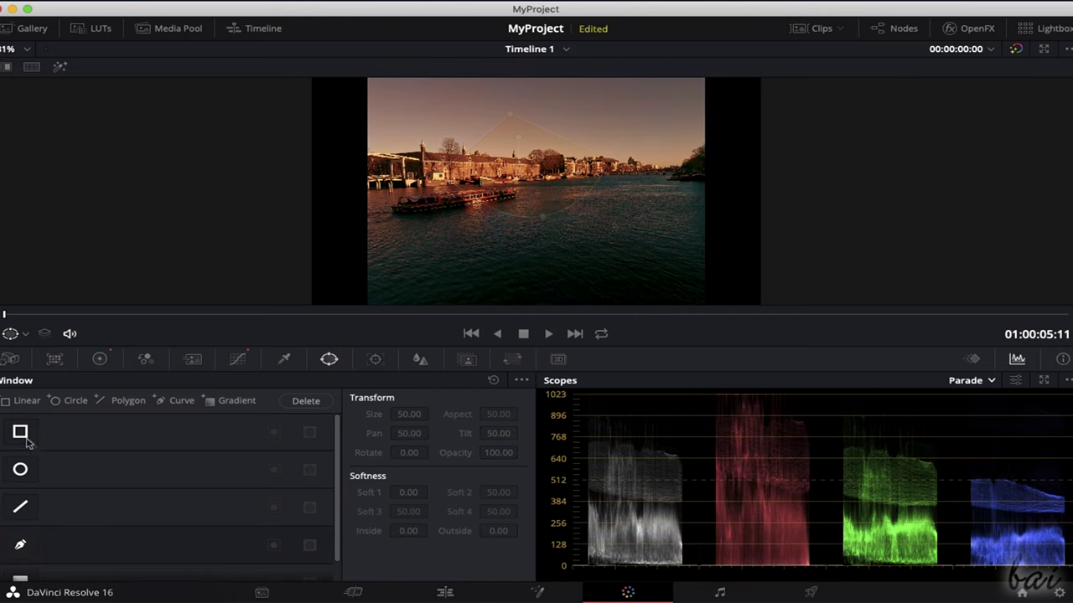
- Enable the linear window, reposition it to Pan 52.71 and Tilt 48.57, and widen its Soft 1 edge to about 22.09
click(25, 438)
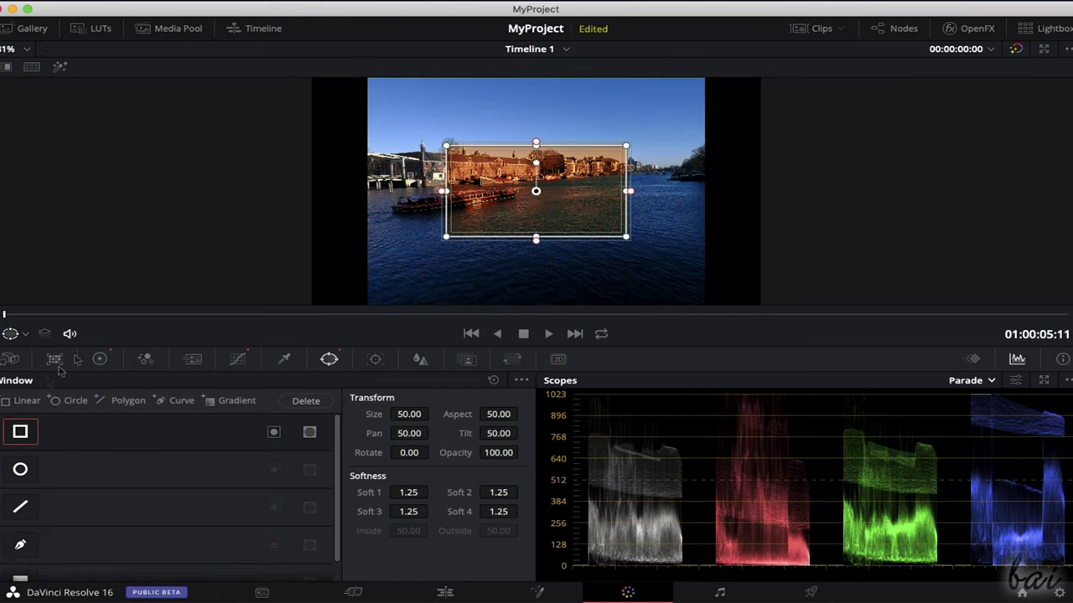
drag(488, 186, 416, 216)
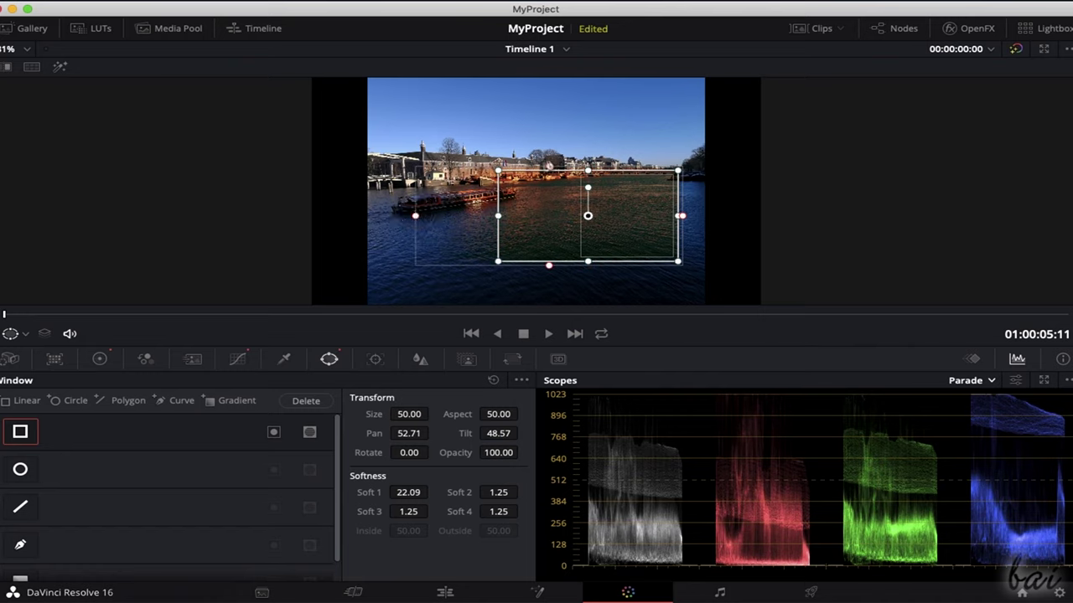